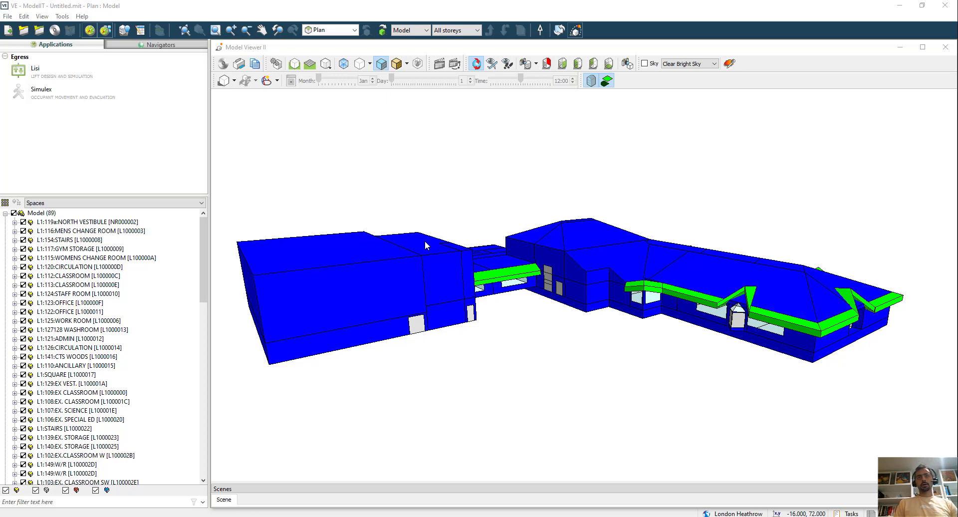
Examine the building model from several sides in the Model Viewer.
{"action": "left_click_drag", "start_coordinate": [483, 181], "coordinate": [430, 158]}
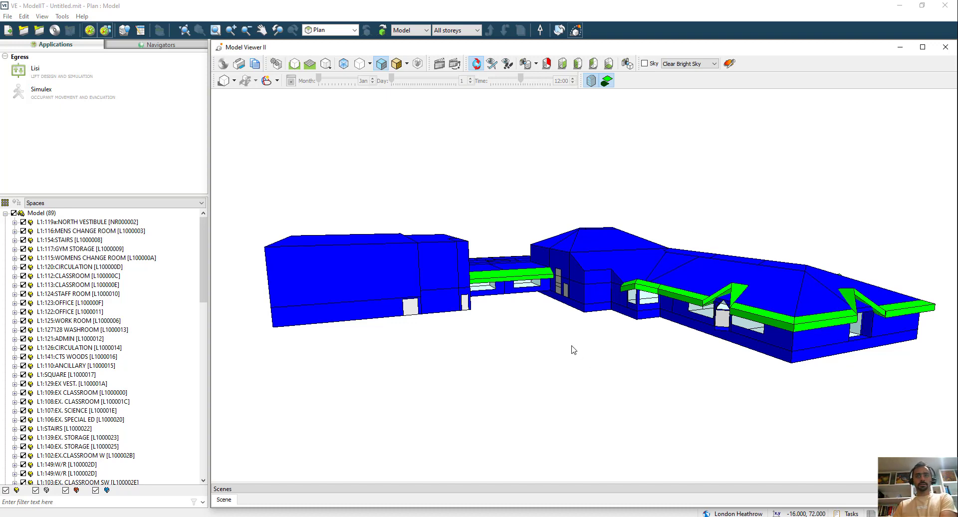
{"action": "left_click_drag", "start_coordinate": [565, 356], "coordinate": [329, 375]}
{"action": "left_click_drag", "start_coordinate": [687, 361], "coordinate": [642, 384]}
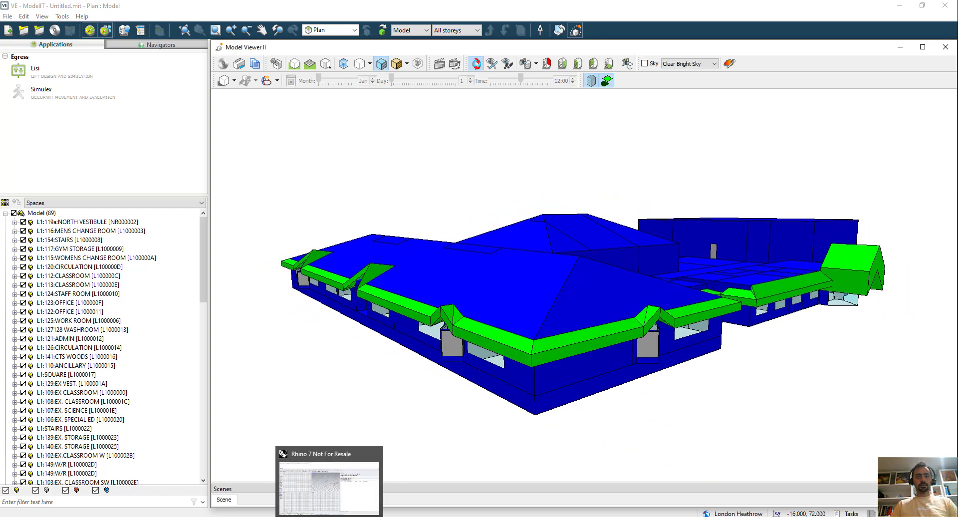
Switch to Rhino 7 and import ies-sample-file.gem from the C: drive's pollination\ies-to-equest folder without validating the model.
{"action": "left_click", "coordinate": [333, 504]}
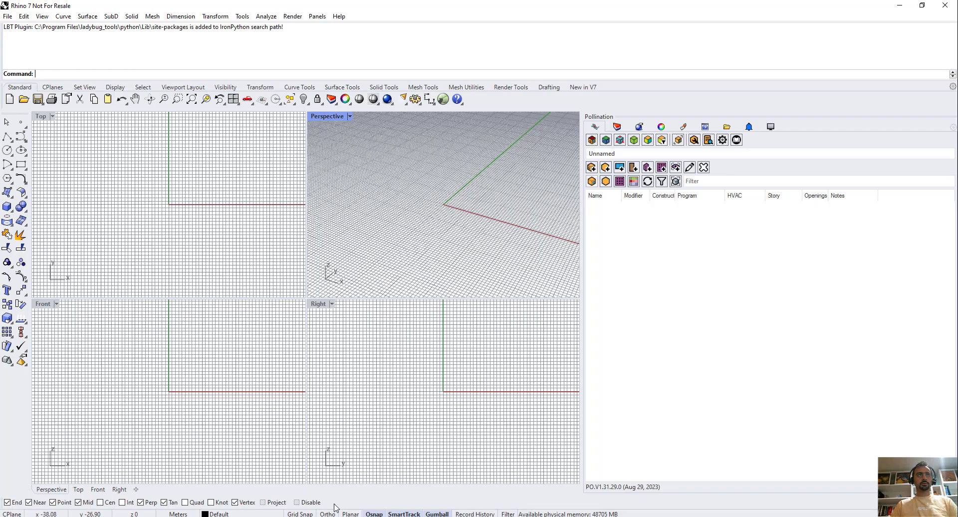
{"action": "left_click", "coordinate": [9, 20]}
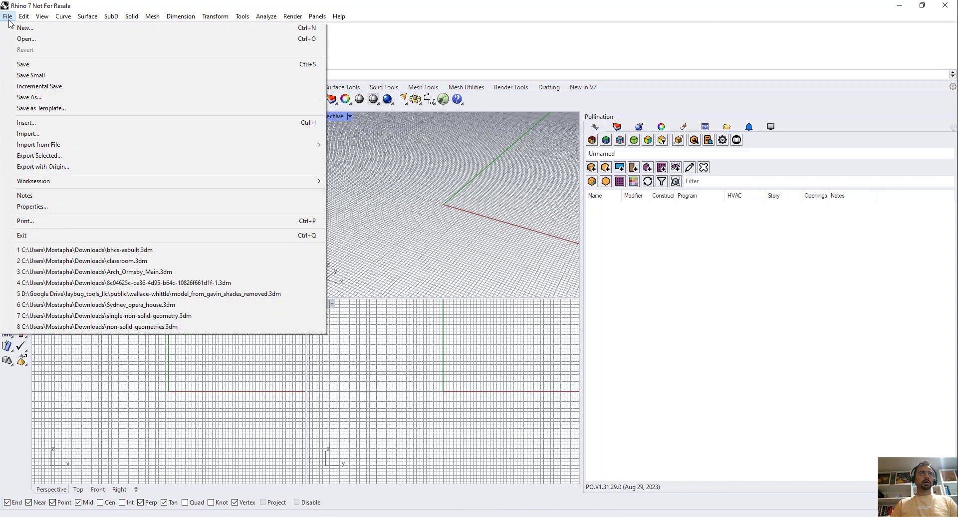
{"action": "left_click", "coordinate": [50, 134]}
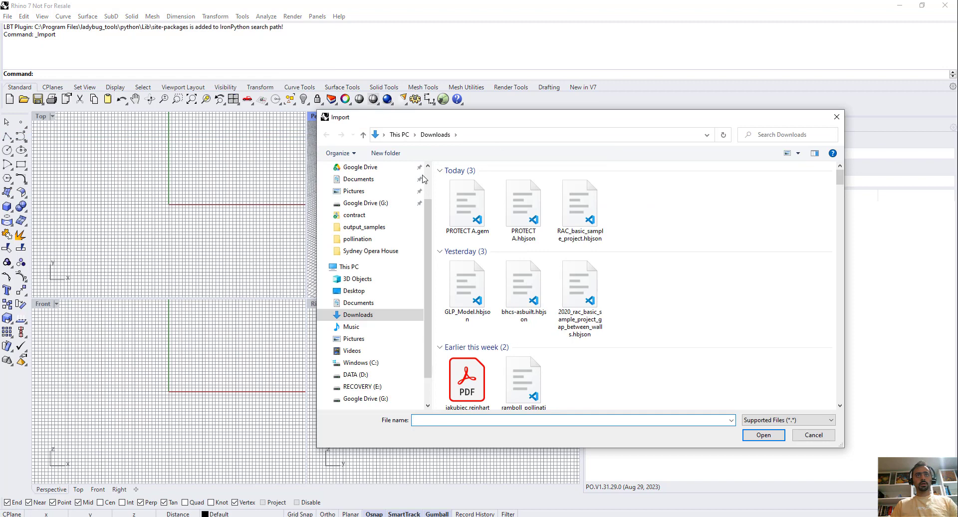
{"action": "left_click", "coordinate": [373, 250]}
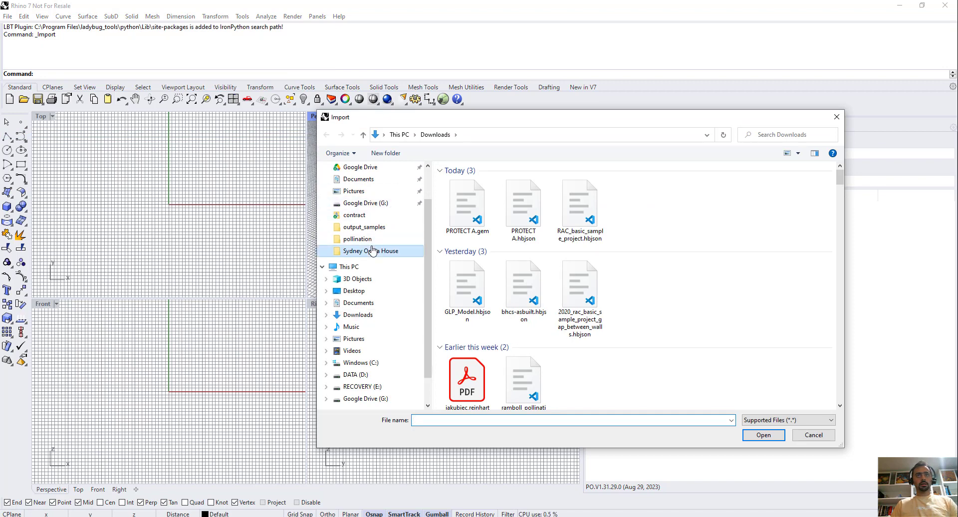
{"action": "left_click", "coordinate": [479, 136]}
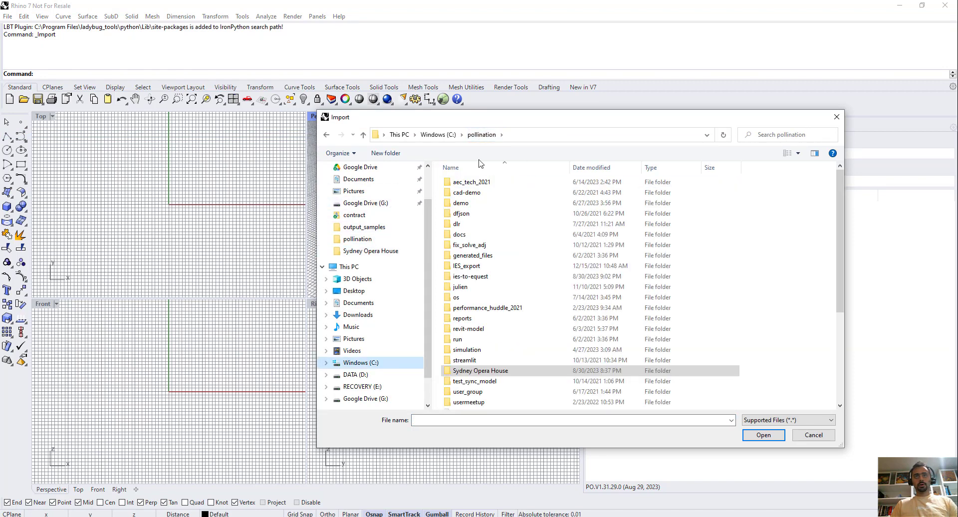
{"action": "double_click", "coordinate": [486, 277]}
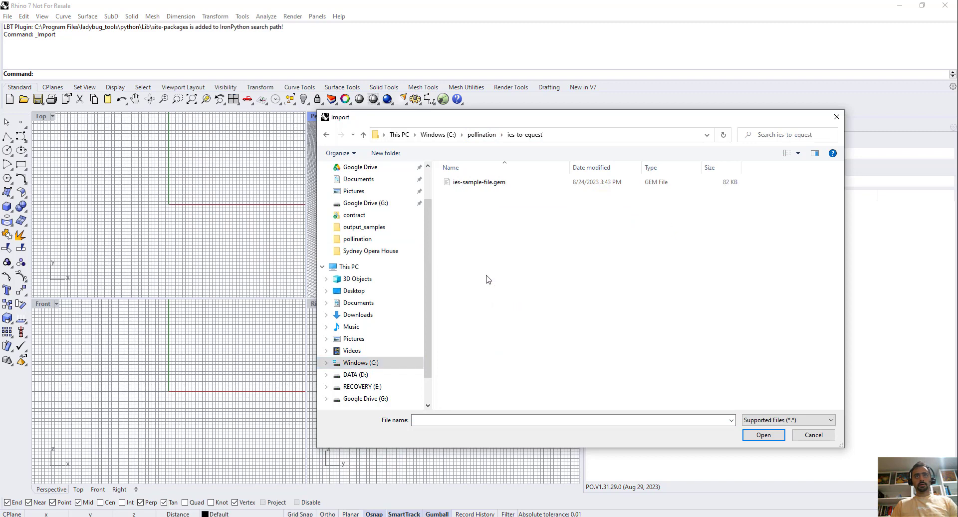
{"action": "left_click", "coordinate": [472, 183]}
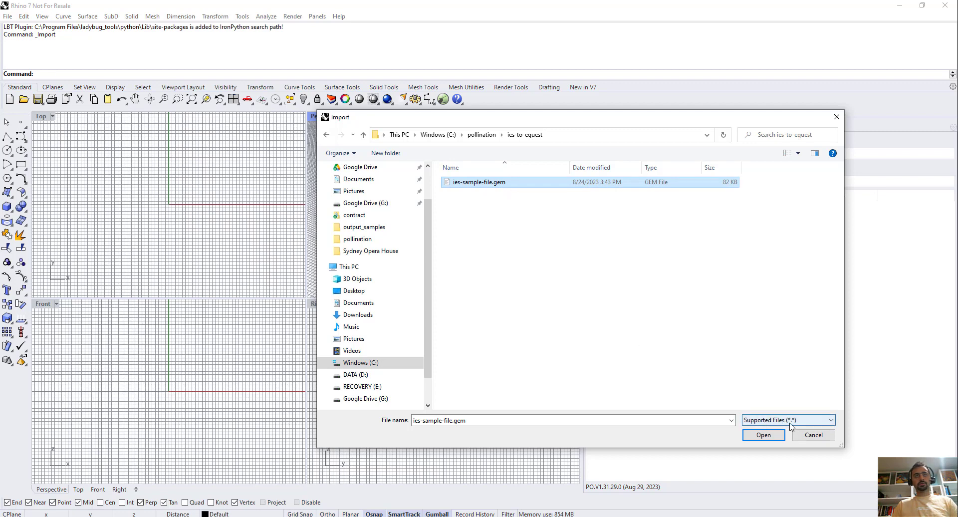
{"action": "left_click_drag", "start_coordinate": [382, 122], "coordinate": [315, 122]}
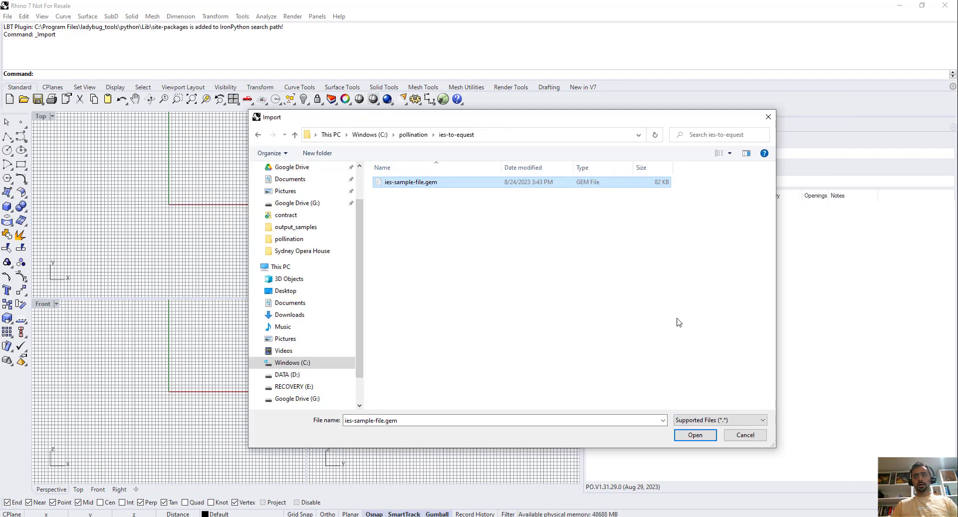
{"action": "left_click", "coordinate": [700, 434]}
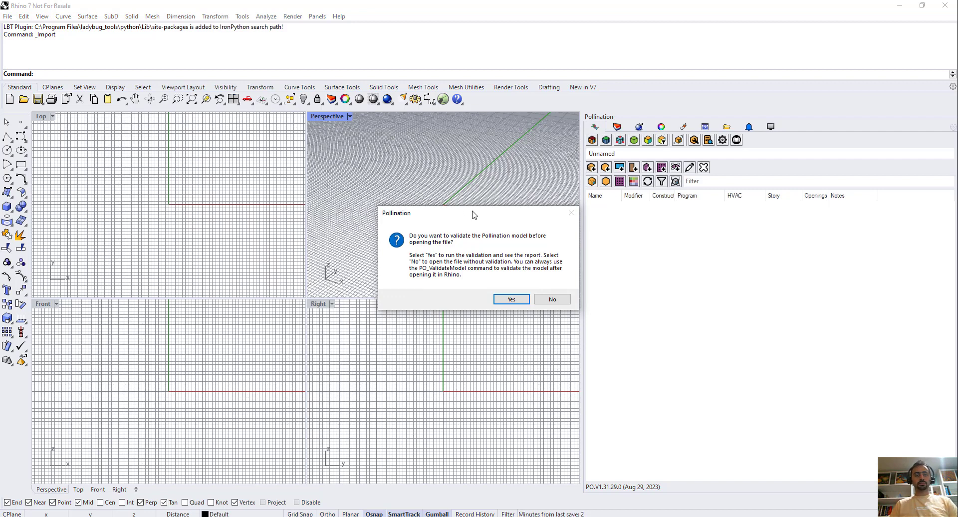
{"action": "left_click", "coordinate": [561, 300]}
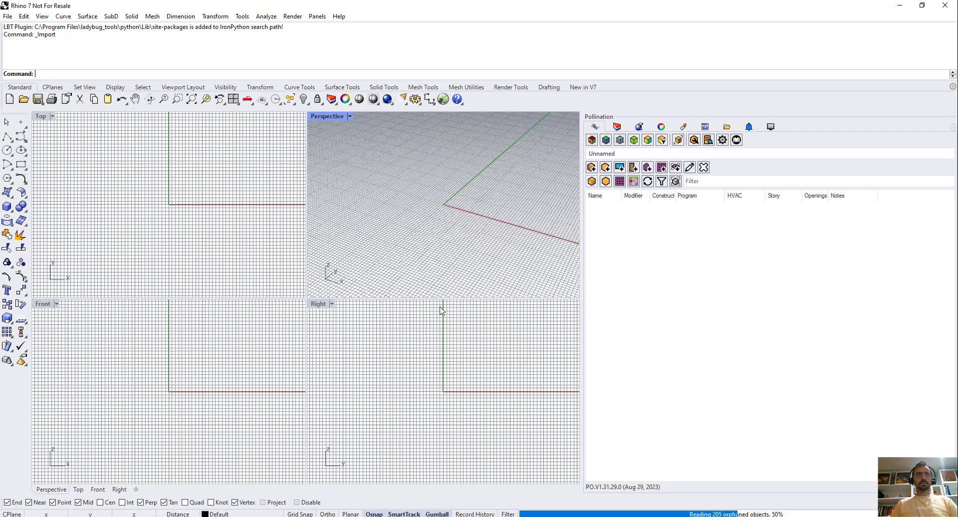
Expand the Invalid Face3D group in the error report and maximize the Perspective viewport around the imported building.
{"action": "left_click_drag", "start_coordinate": [436, 169], "coordinate": [588, 173]}
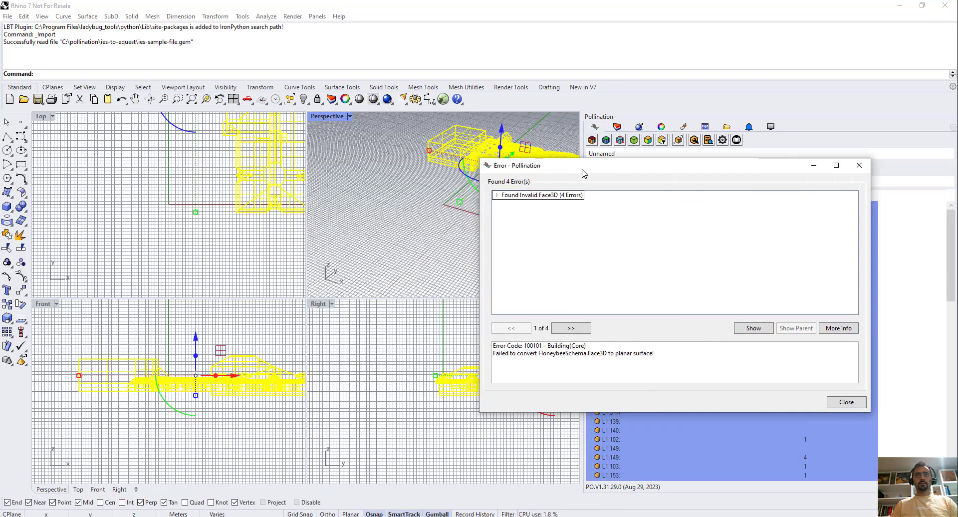
{"action": "left_click", "coordinate": [331, 193]}
{"action": "right_click_drag", "start_coordinate": [330, 193], "coordinate": [394, 215]}
{"action": "left_click", "coordinate": [497, 195]}
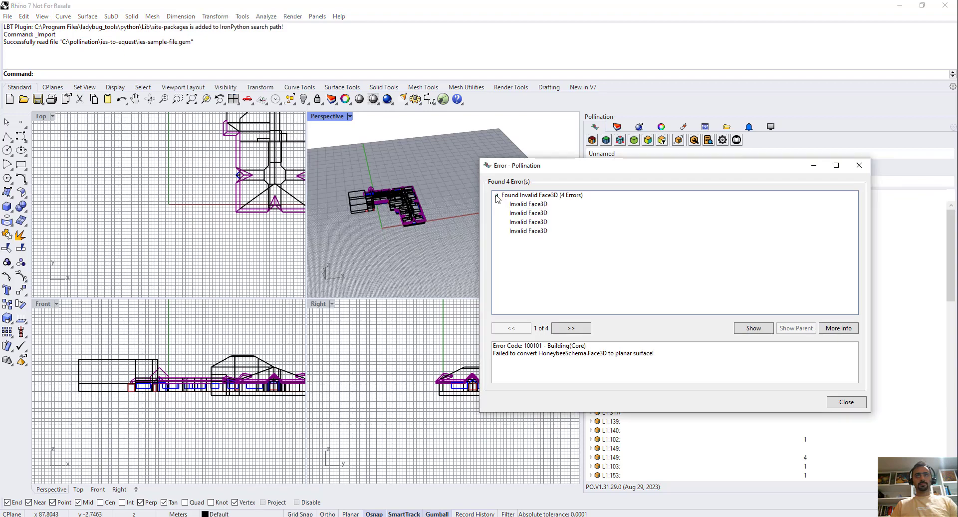
{"action": "double_click", "coordinate": [329, 117]}
{"action": "scroll", "coordinate": [141, 363], "scroll_direction": "up", "scroll_amount": 5}
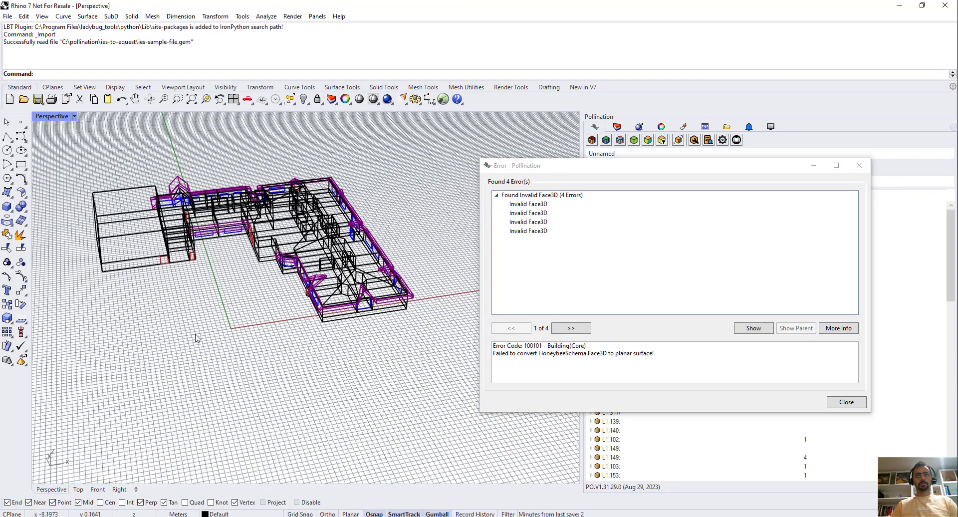
Read the first Invalid Face3D error's message and show its faulty geometry in the model.
{"action": "left_click", "coordinate": [542, 204]}
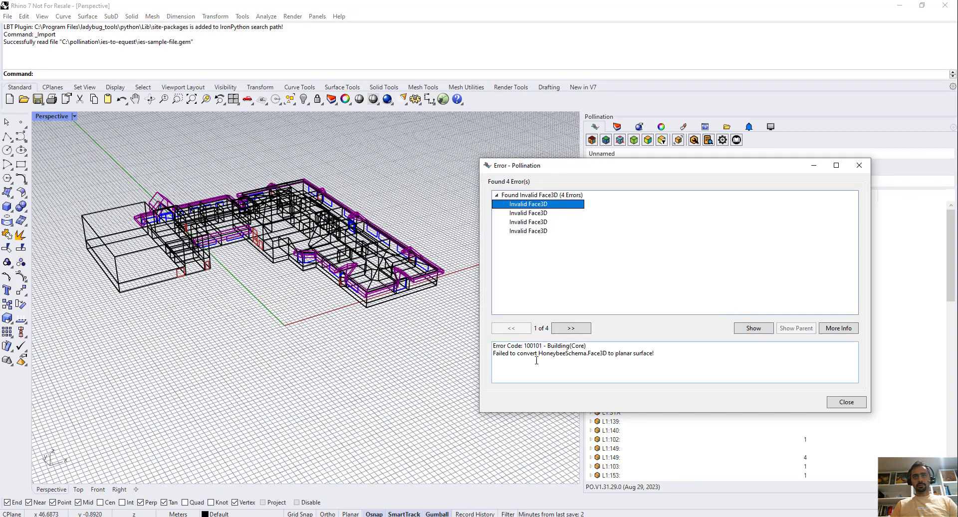
{"action": "left_click_drag", "start_coordinate": [501, 354], "coordinate": [685, 351]}
{"action": "left_click", "coordinate": [743, 330]}
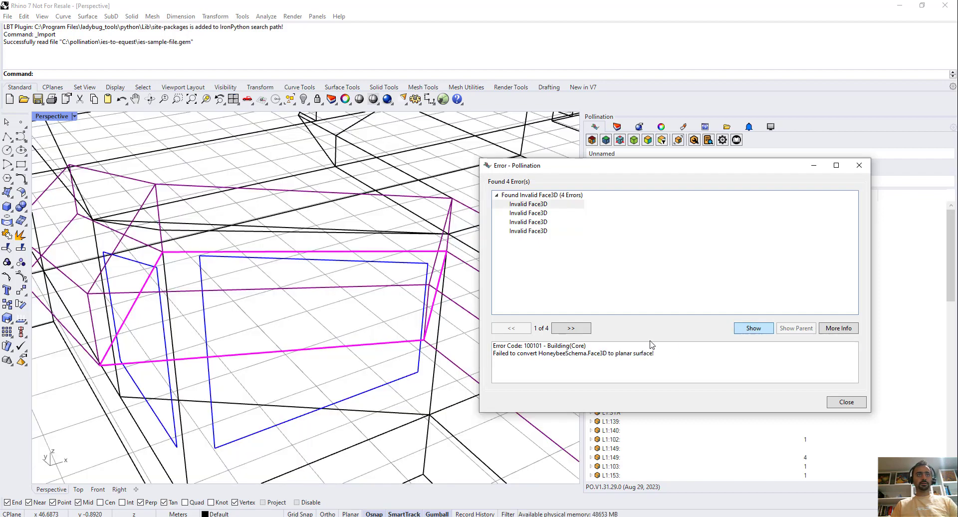
{"action": "scroll", "coordinate": [268, 305], "scroll_direction": "up", "scroll_amount": 2}
{"action": "scroll", "coordinate": [268, 304], "scroll_direction": "down", "scroll_amount": 3}
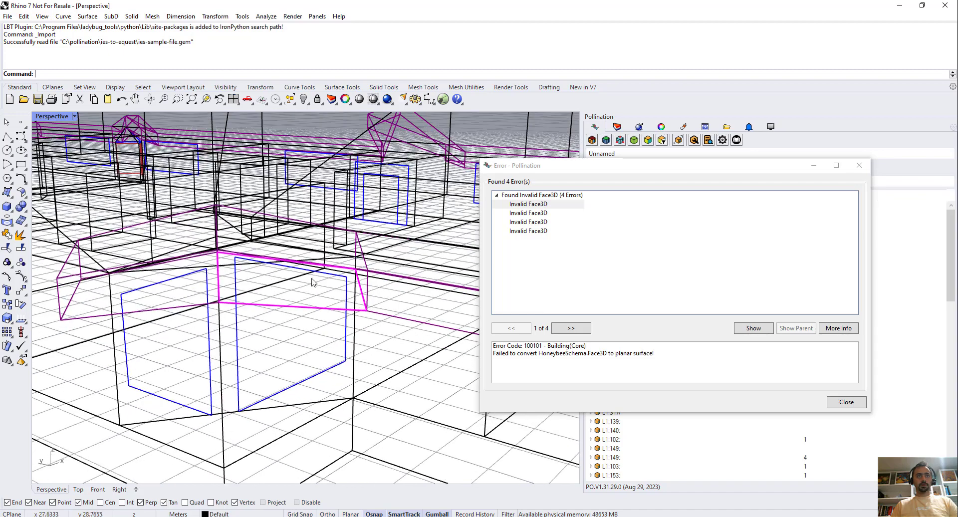
Show the geometry of all Invalid Face3D errors together in the model, then close the error report.
{"action": "left_click", "coordinate": [548, 234]}
{"action": "left_click", "coordinate": [548, 232], "text": "shift"}
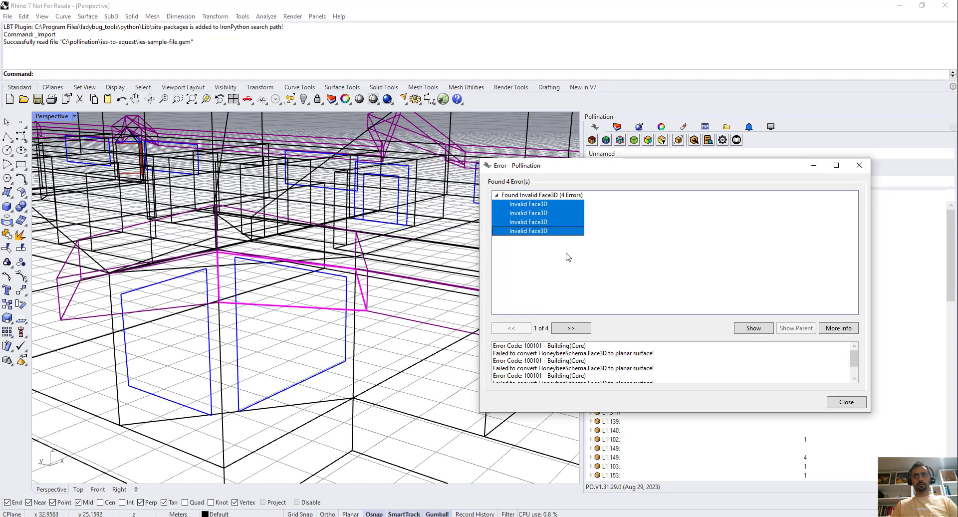
{"action": "left_click", "coordinate": [753, 329]}
{"action": "scroll", "coordinate": [220, 368], "scroll_direction": "up", "scroll_amount": 4}
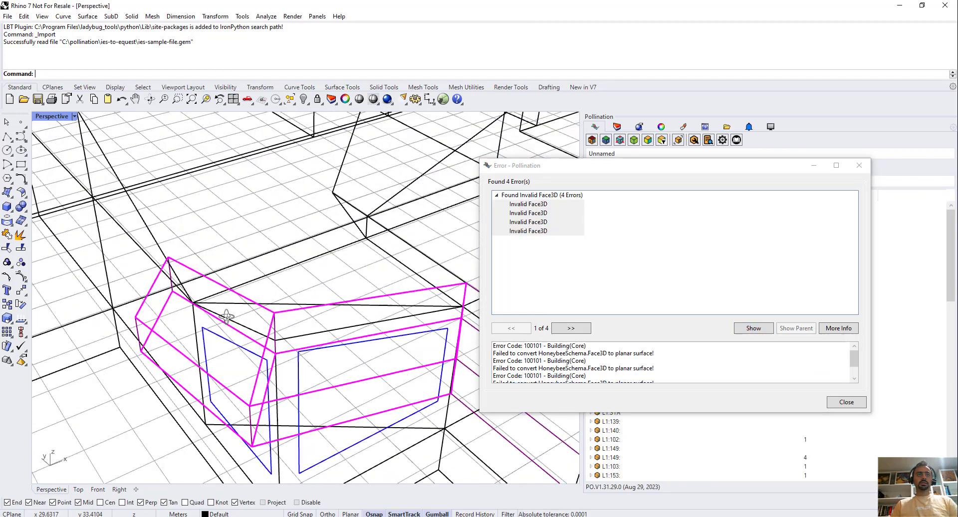
{"action": "right_click_drag", "start_coordinate": [221, 372], "coordinate": [272, 365]}
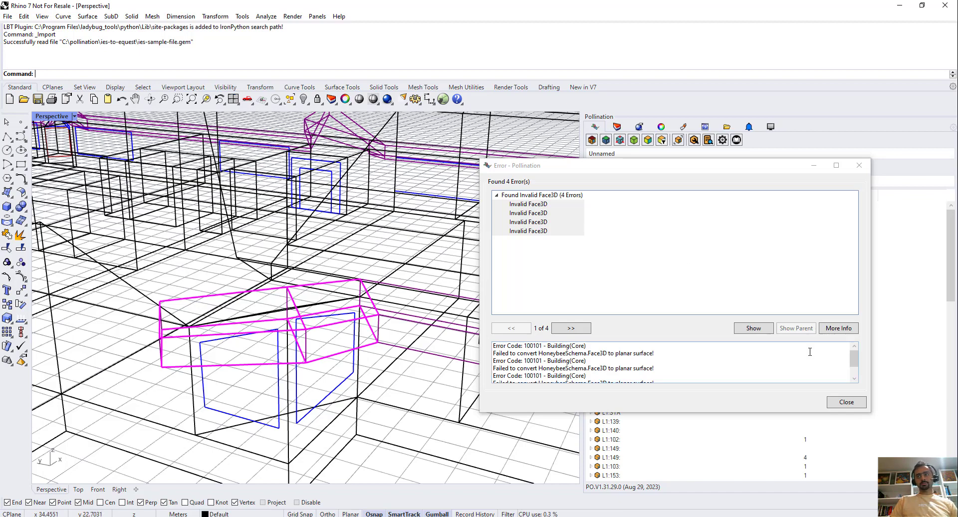
{"action": "left_click", "coordinate": [846, 402]}
Set the Perspective viewport to Shaded display and inspect the shades around the corner windows.
{"action": "right_click_drag", "start_coordinate": [329, 279], "coordinate": [173, 190]}
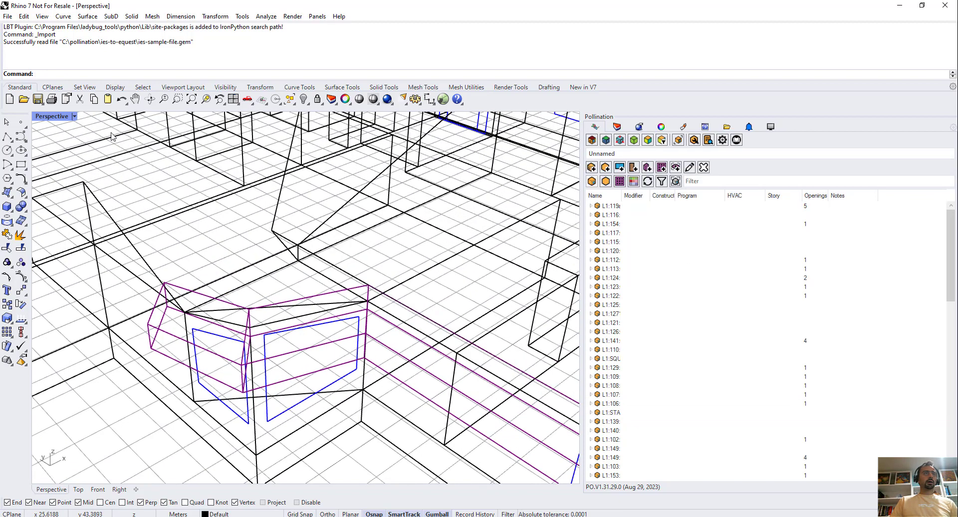
{"action": "left_click", "coordinate": [74, 116]}
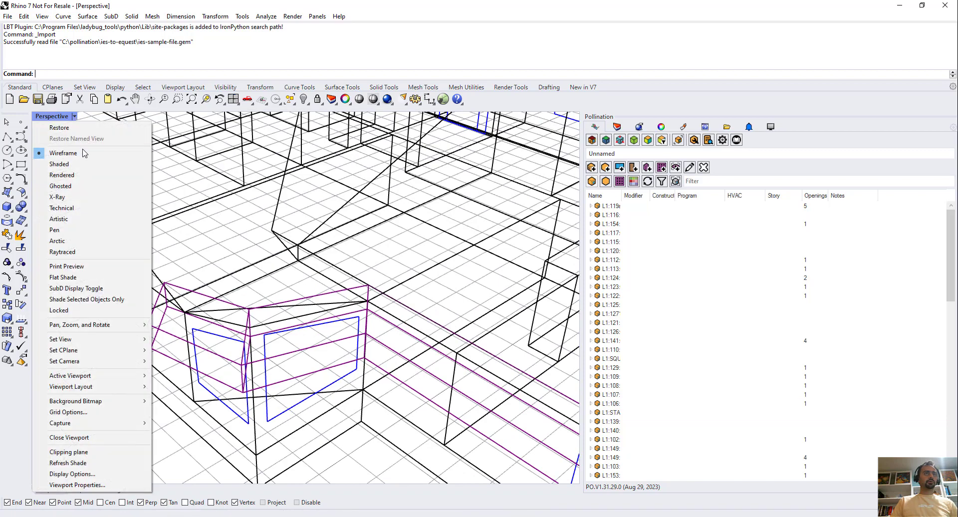
{"action": "left_click", "coordinate": [79, 165]}
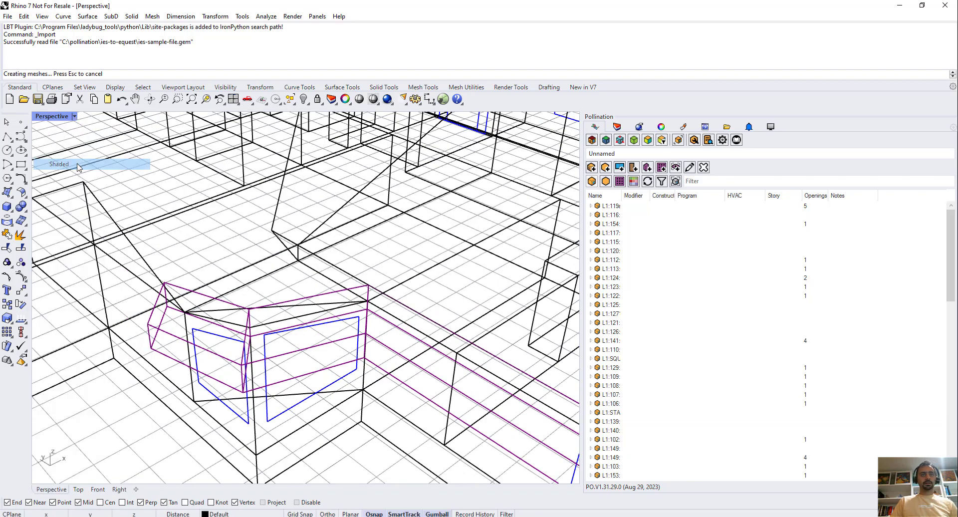
{"action": "mouse_move", "coordinate": [257, 206]}
{"action": "right_mouse_down"}
{"action": "mouse_move", "coordinate": [262, 275]}
{"action": "mouse_move", "coordinate": [284, 270]}
{"action": "mouse_move", "coordinate": [282, 250]}
{"action": "mouse_move", "coordinate": [279, 235]}
{"action": "mouse_move", "coordinate": [272, 309]}
{"action": "right_mouse_up"}
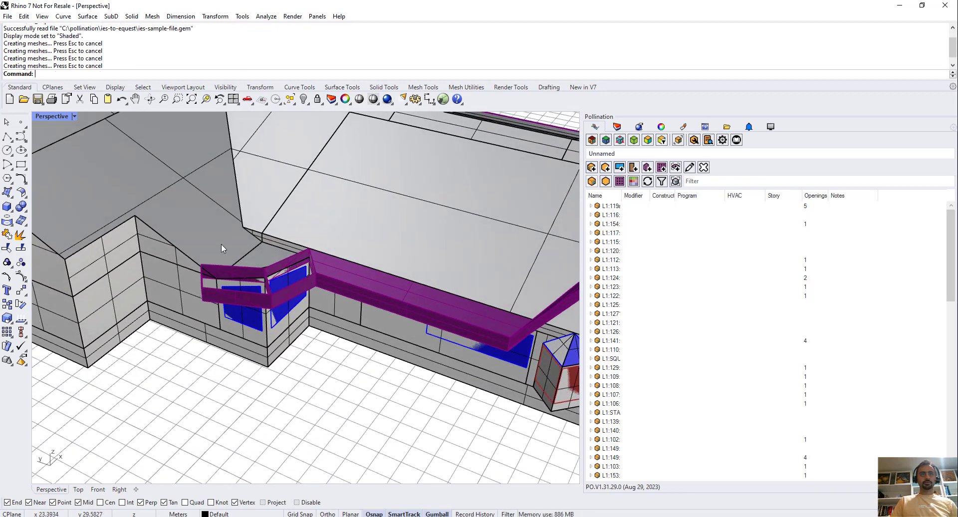
{"action": "scroll", "coordinate": [291, 286], "scroll_direction": "up", "scroll_amount": 1}
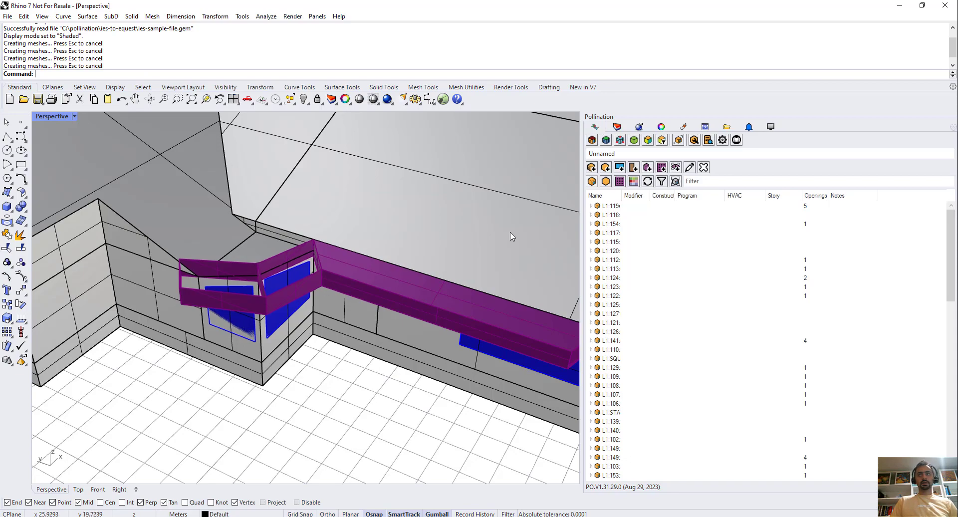
Widen the Name column of the Pollination room list and color the whole building by face type.
{"action": "left_click_drag", "start_coordinate": [634, 196], "coordinate": [665, 196]}
{"action": "scroll", "coordinate": [312, 301], "scroll_direction": "down", "scroll_amount": 10}
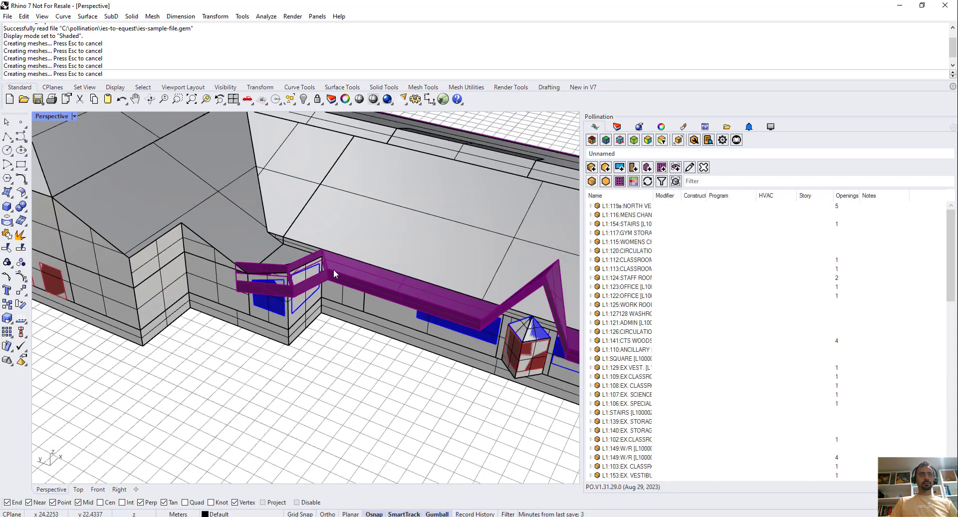
{"action": "scroll", "coordinate": [311, 301], "scroll_direction": "down", "scroll_amount": 10}
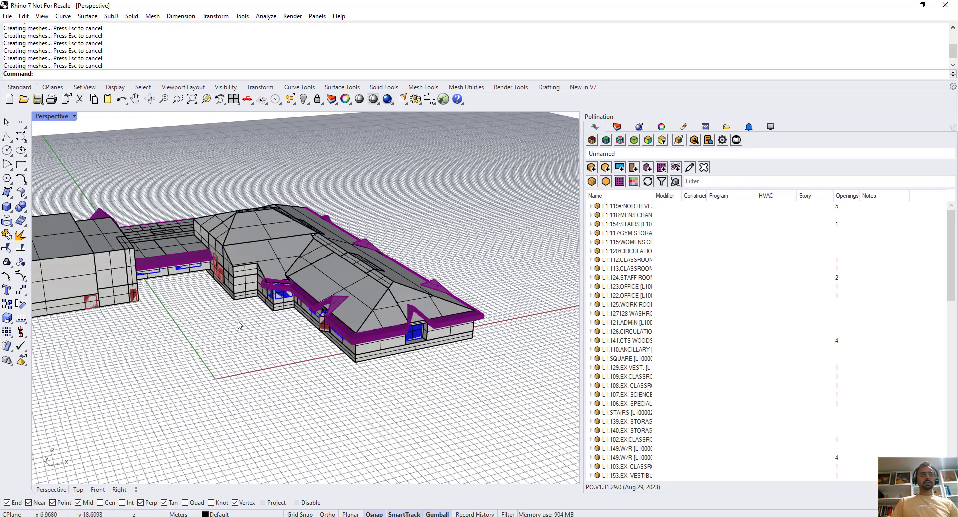
{"action": "right_click_drag", "start_coordinate": [238, 325], "coordinate": [274, 332]}
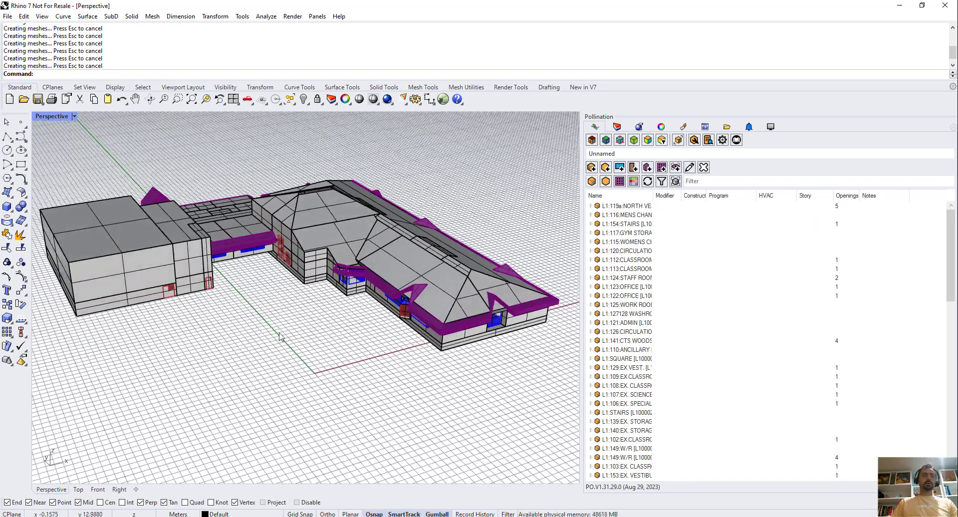
{"action": "left_click", "coordinate": [596, 142]}
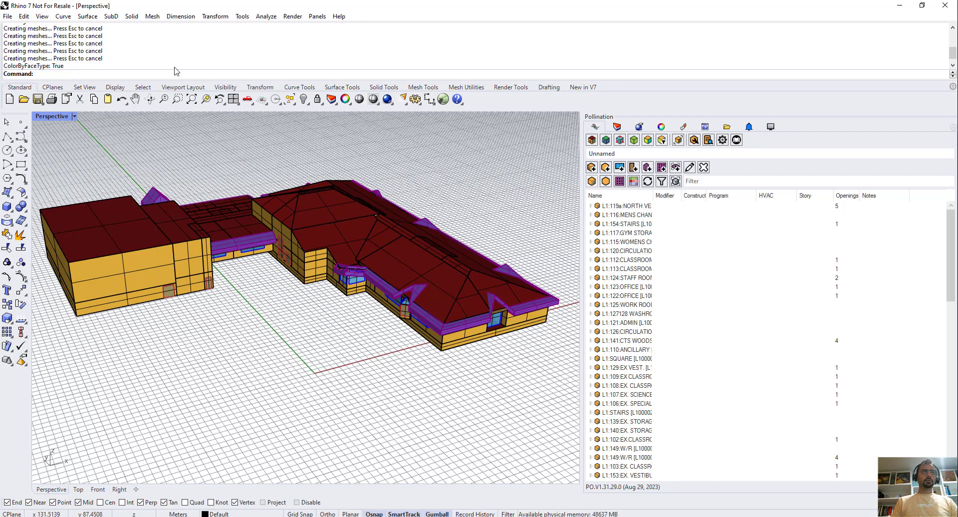
Run PO_SolveAdjacency on the whole building, keeping the command's default options.
{"action": "type", "text": "PO"}
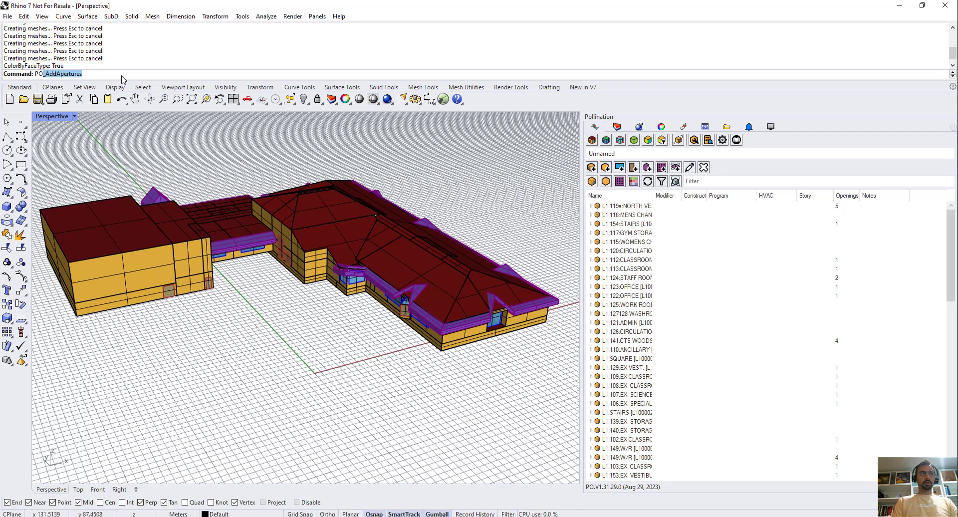
{"action": "type", "text": "_SolveAdjacency"}
{"action": "key", "text": "Return"}
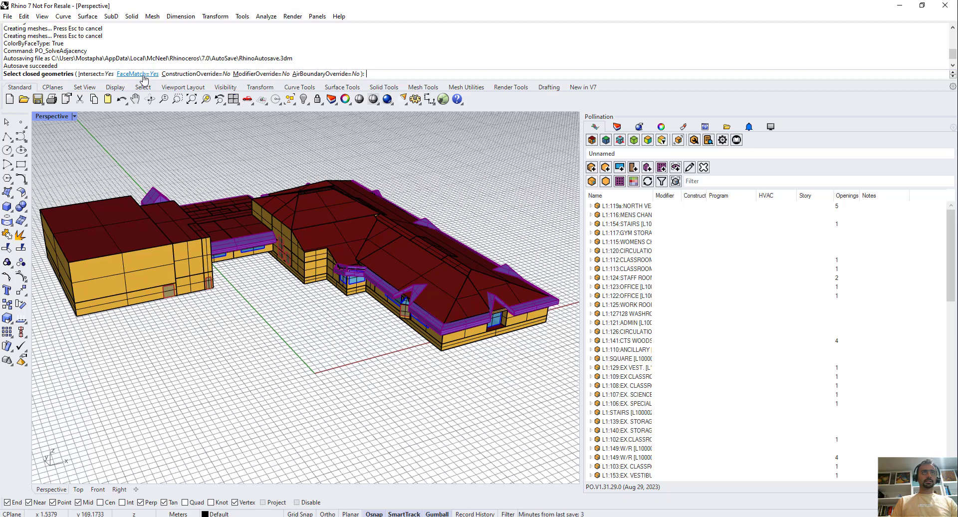
{"action": "scroll", "coordinate": [284, 181], "scroll_direction": "down", "scroll_amount": 6}
{"action": "left_click_drag", "start_coordinate": [125, 145], "coordinate": [488, 320]}
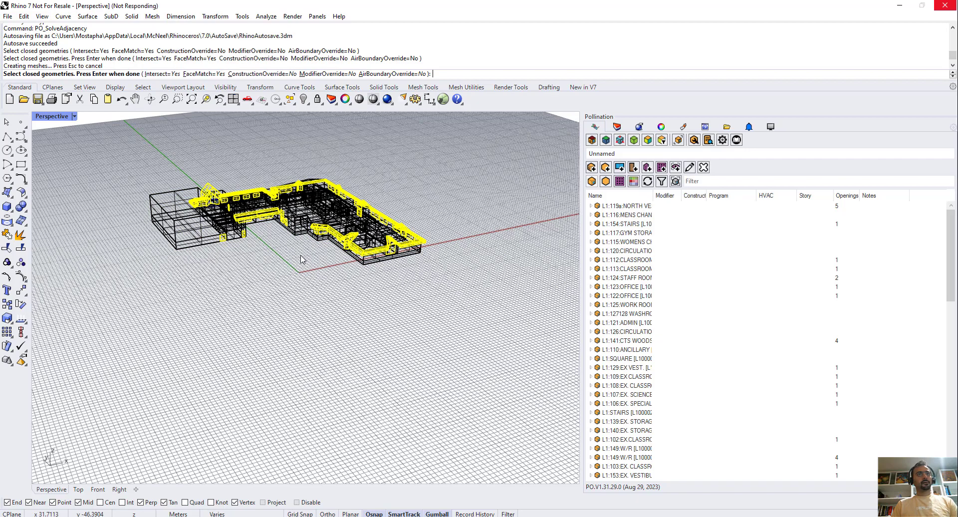
Color the building by boundary condition.
{"action": "right_click_drag", "start_coordinate": [302, 259], "coordinate": [274, 346]}
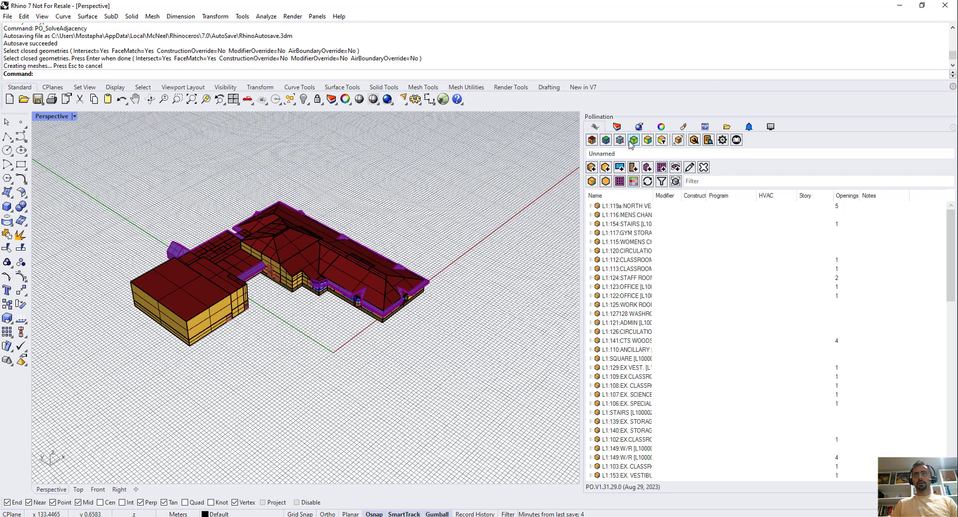
{"action": "left_click", "coordinate": [606, 141]}
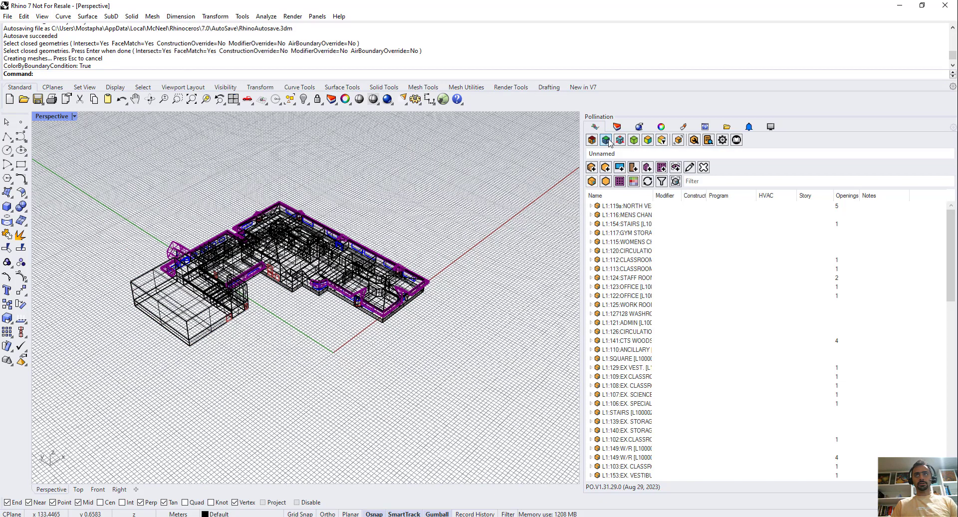
Filter out faces with the Outdoors boundary condition in the Pollination renderer settings and inspect the remaining faces of the building.
{"action": "left_click", "coordinate": [662, 140]}
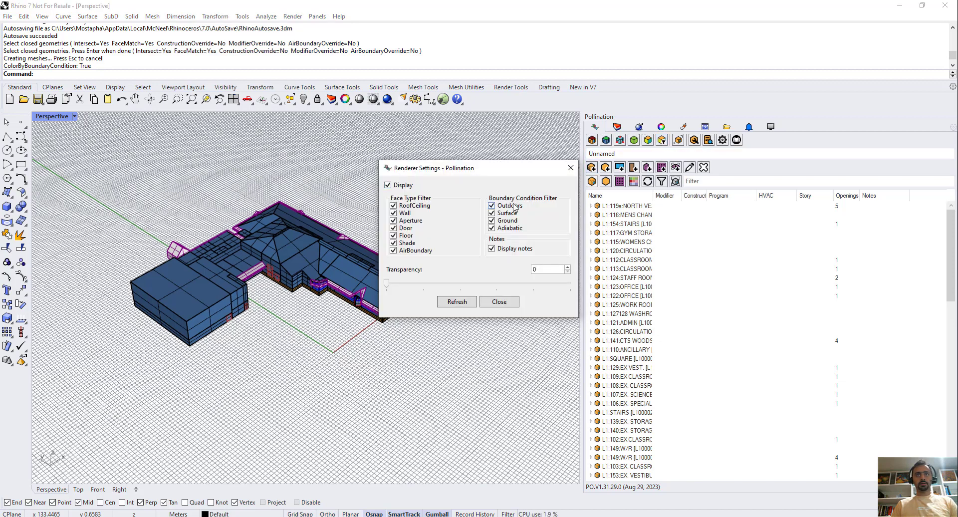
{"action": "left_click", "coordinate": [515, 208]}
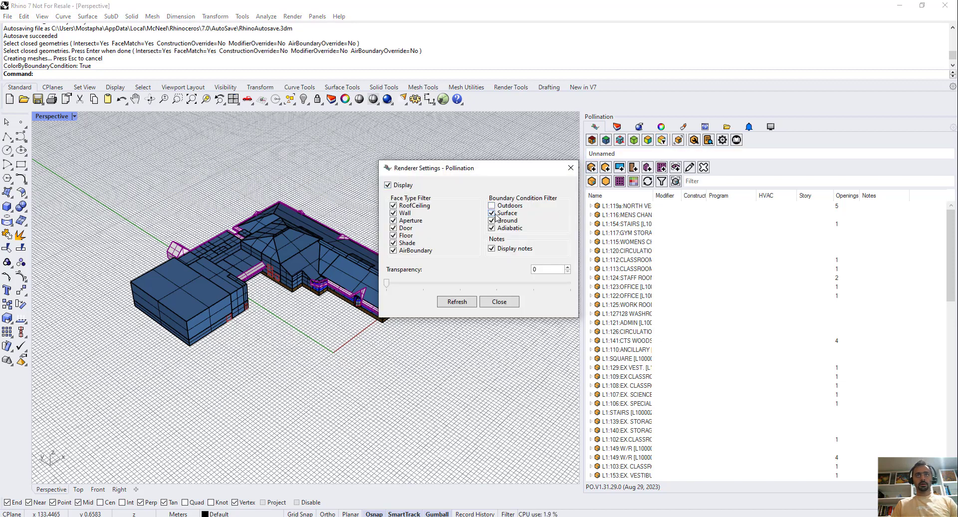
{"action": "left_click", "coordinate": [451, 302]}
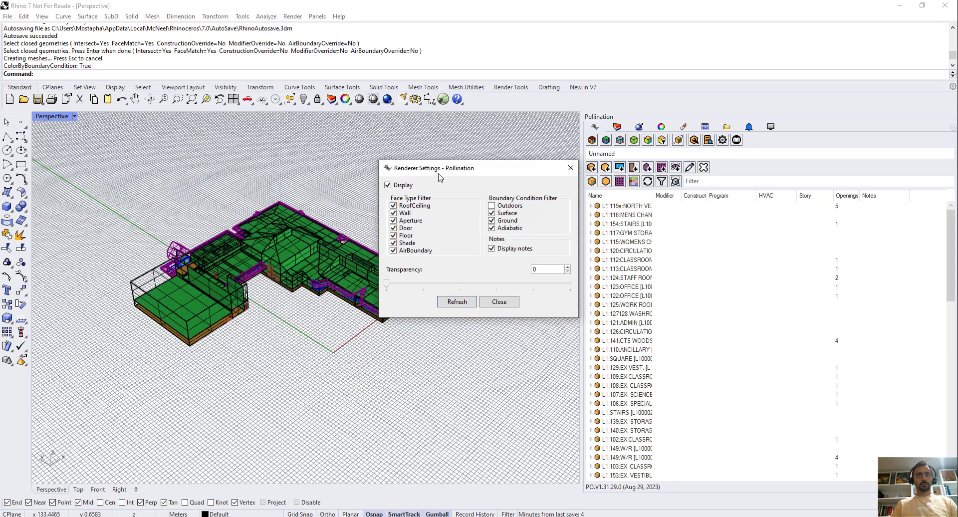
{"action": "left_click_drag", "start_coordinate": [441, 169], "coordinate": [525, 183]}
{"action": "right_click_drag", "start_coordinate": [353, 299], "coordinate": [292, 351]}
{"action": "scroll", "coordinate": [287, 277], "scroll_direction": "up", "scroll_amount": 8}
{"action": "scroll", "coordinate": [325, 299], "scroll_direction": "down", "scroll_amount": 6}
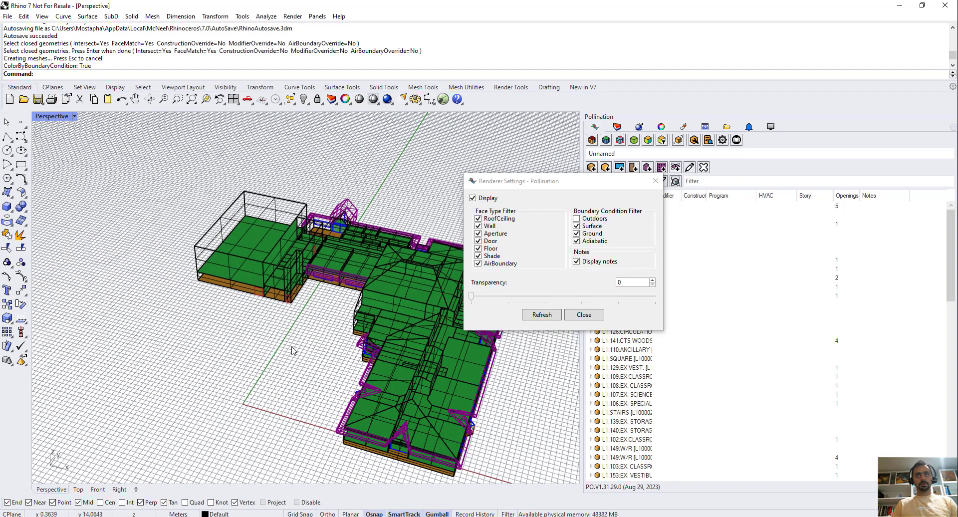
Display the Outdoors faces again, close the renderer settings and color the building by face type.
{"action": "left_click", "coordinate": [593, 220]}
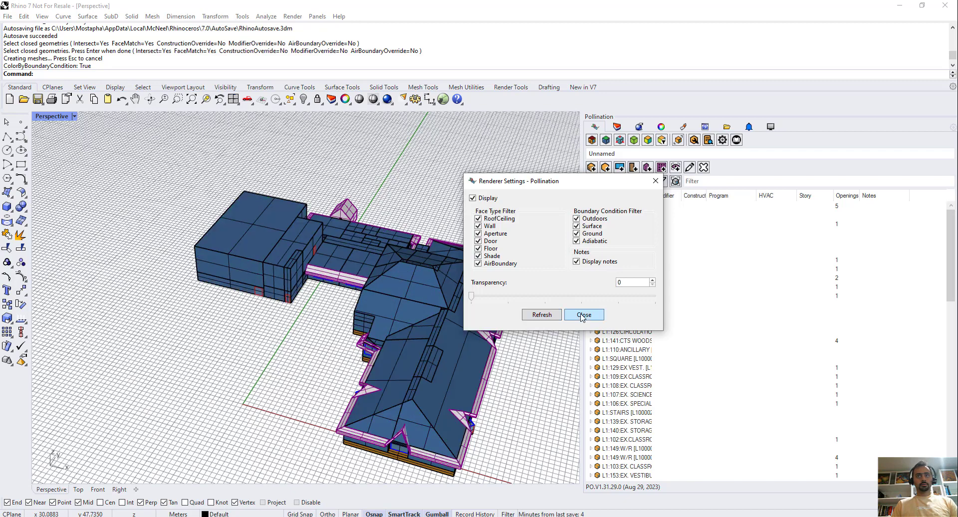
{"action": "left_click", "coordinate": [583, 315]}
{"action": "left_click", "coordinate": [591, 142]}
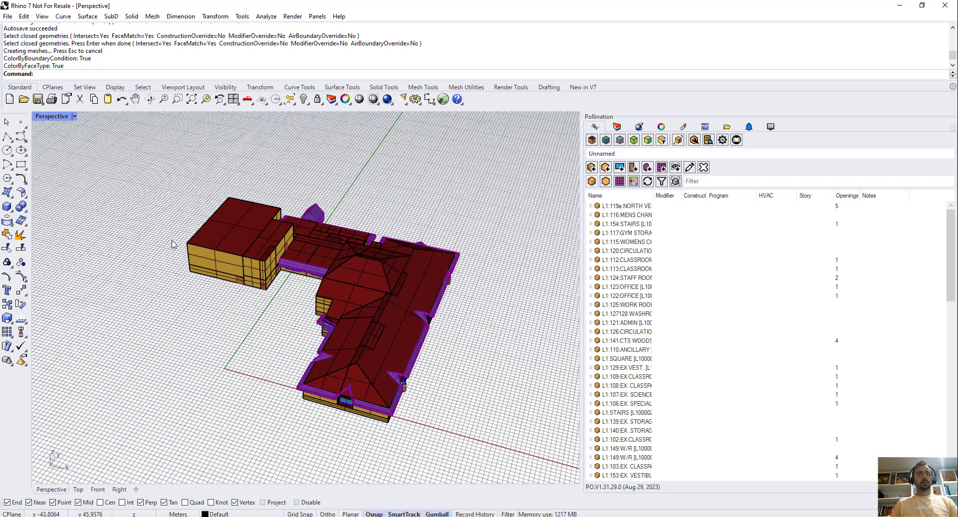
{"action": "mouse_move", "coordinate": [158, 233]}
{"action": "right_mouse_down"}
{"action": "mouse_move", "coordinate": [253, 309]}
{"action": "mouse_move", "coordinate": [282, 304]}
{"action": "right_mouse_up"}
{"action": "scroll", "coordinate": [265, 355], "scroll_direction": "up", "scroll_amount": 2}
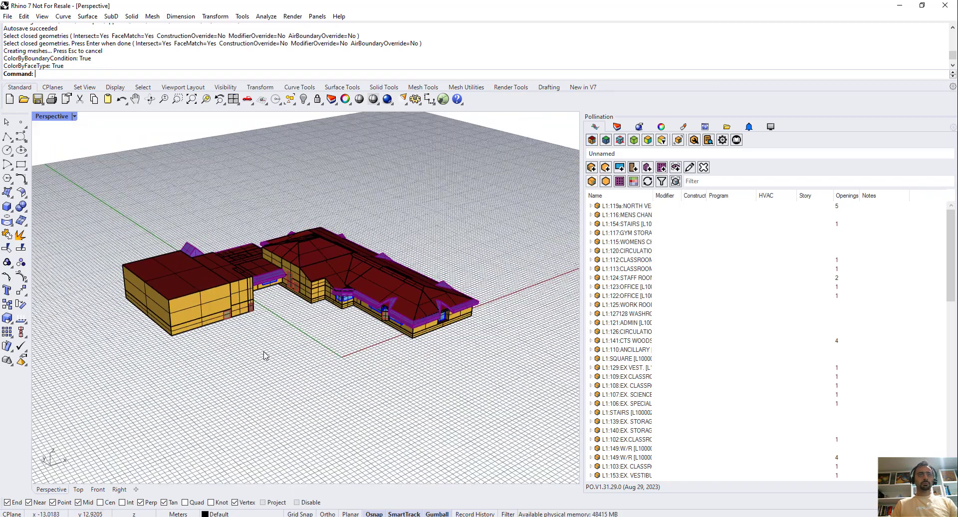
Run PO_ValidateModel on the whole model with SelectedOnly and RoomOverlapsOnly left at No.
{"action": "type", "text": "PO_ValidateModel"}
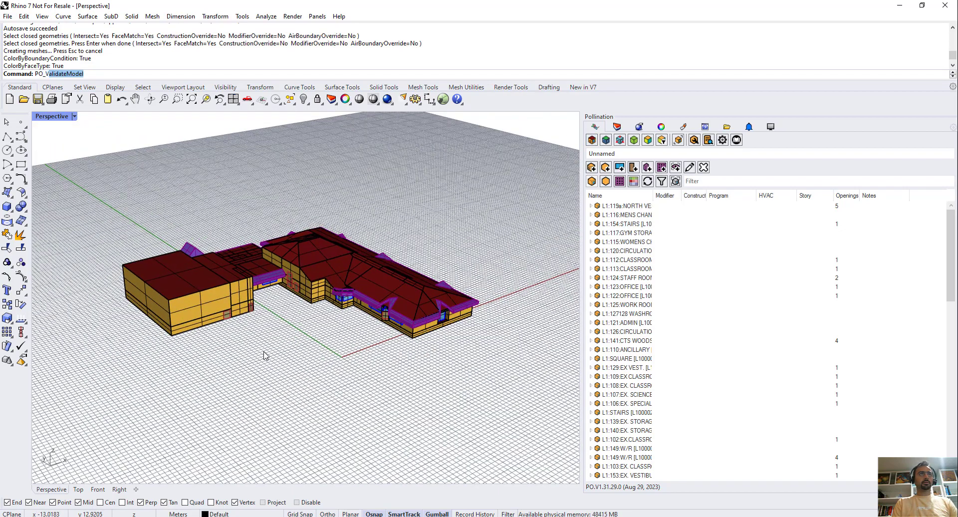
{"action": "key", "text": "Return"}
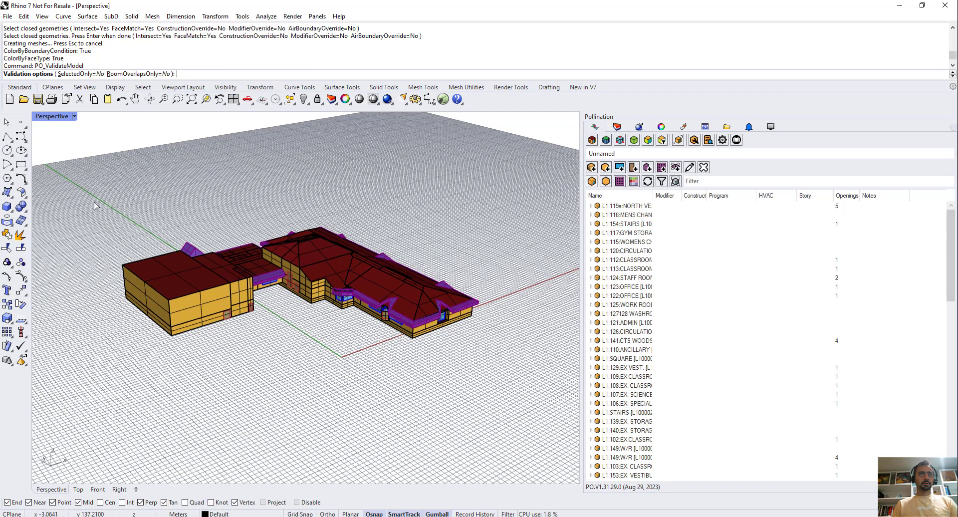
{"action": "key", "text": "ctrl+alt+w"}
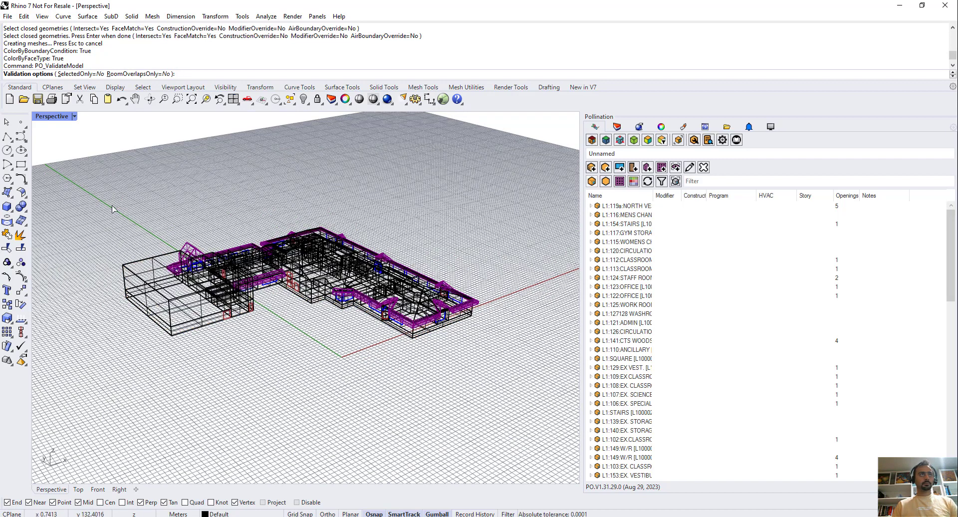
{"action": "key", "text": "Return"}
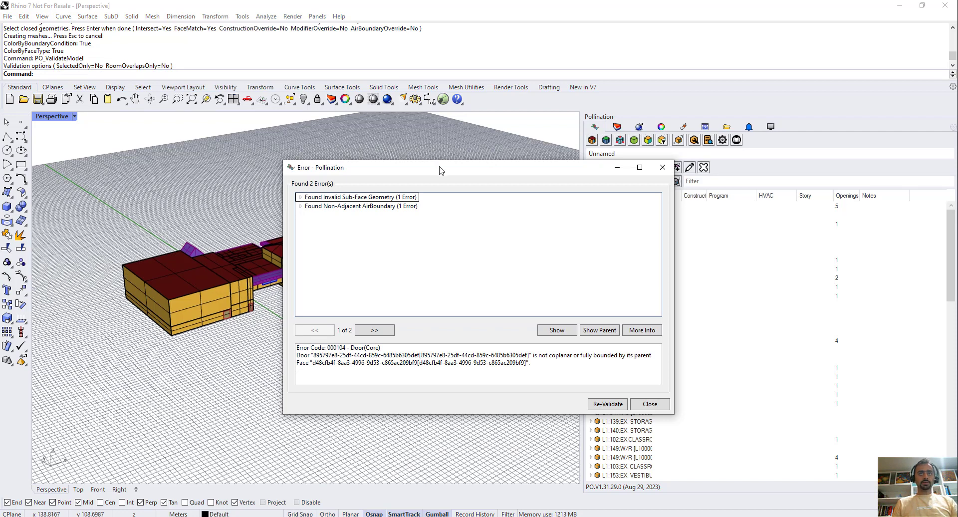
Expand the Invalid Sub-Face Geometry error and show its door in the model to inspect it from the front.
{"action": "left_click_drag", "start_coordinate": [439, 167], "coordinate": [567, 152]}
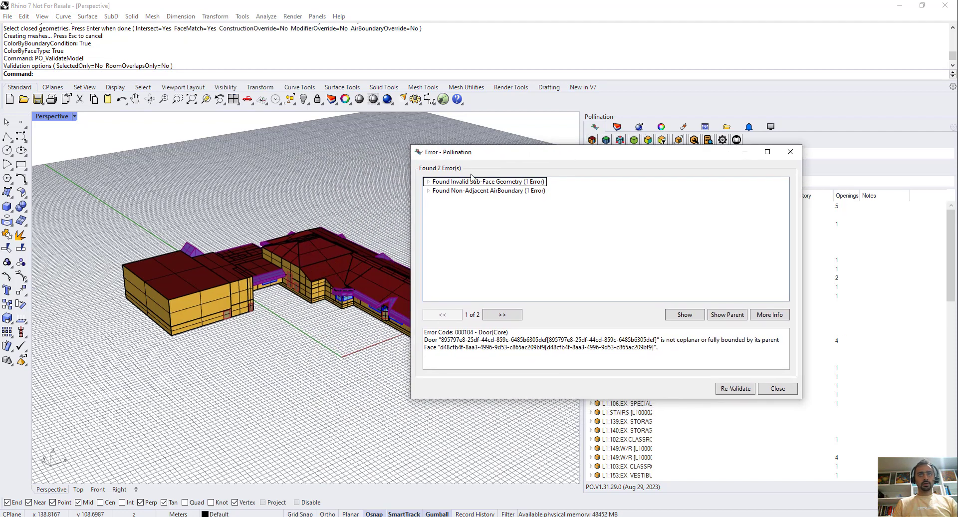
{"action": "left_click", "coordinate": [438, 183]}
{"action": "left_click", "coordinate": [426, 183]}
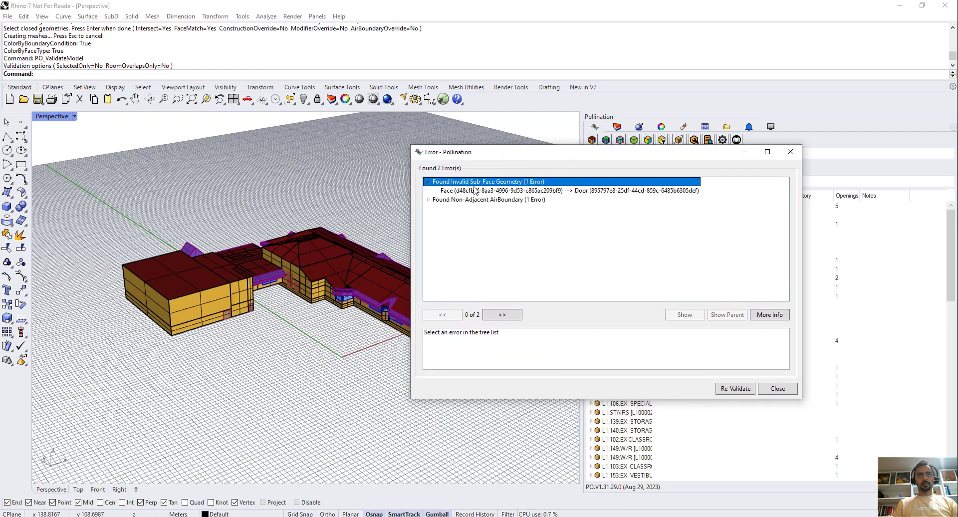
{"action": "left_click", "coordinate": [488, 191]}
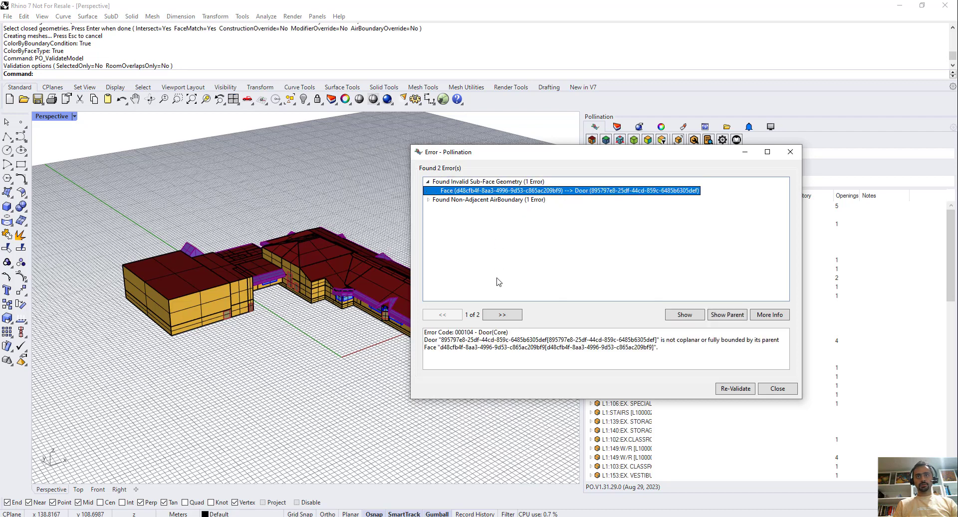
{"action": "left_click", "coordinate": [679, 314]}
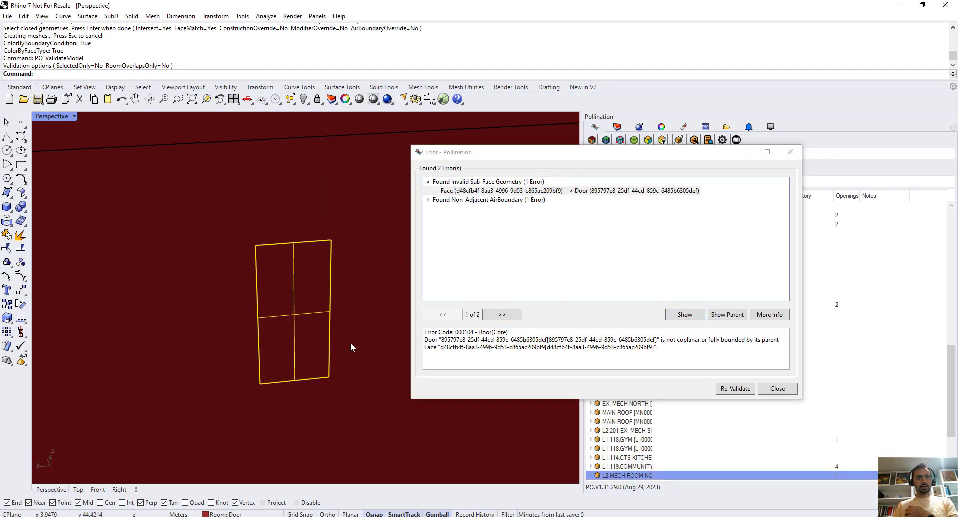
{"action": "right_click_drag", "start_coordinate": [350, 345], "coordinate": [222, 334]}
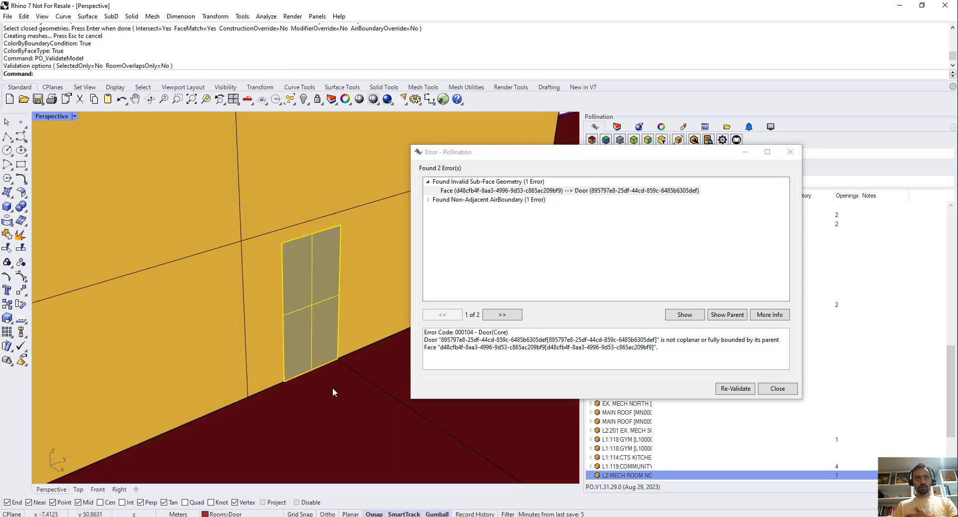
{"action": "scroll", "coordinate": [334, 393], "scroll_direction": "up", "scroll_amount": 2}
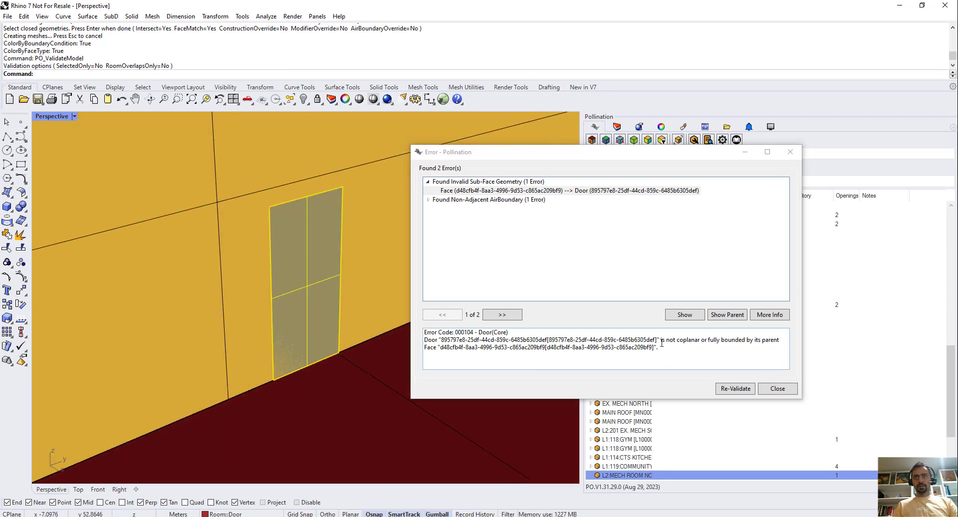
Read the door's error description and its online documentation for code 000104, highlighting the paragraph on how to address the issue.
{"action": "left_click_drag", "start_coordinate": [661, 341], "coordinate": [776, 339]}
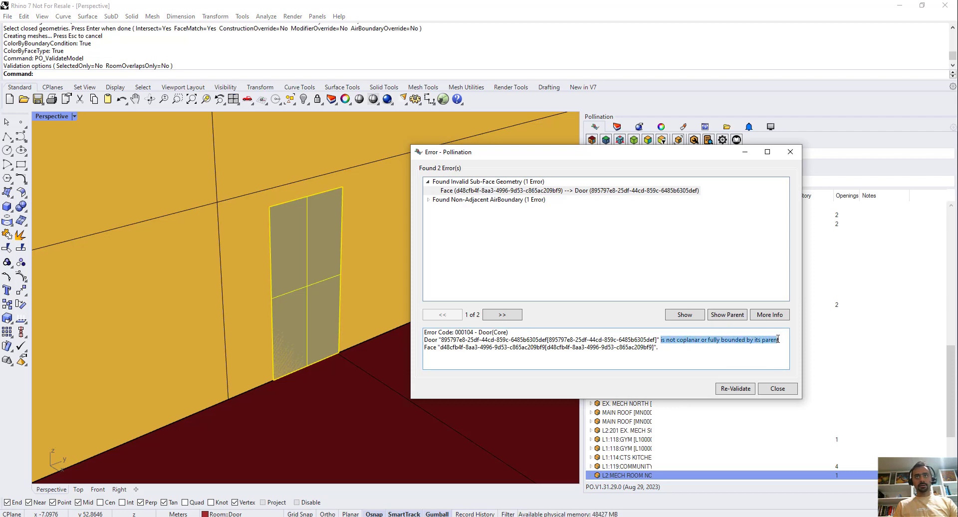
{"action": "left_click", "coordinate": [561, 192]}
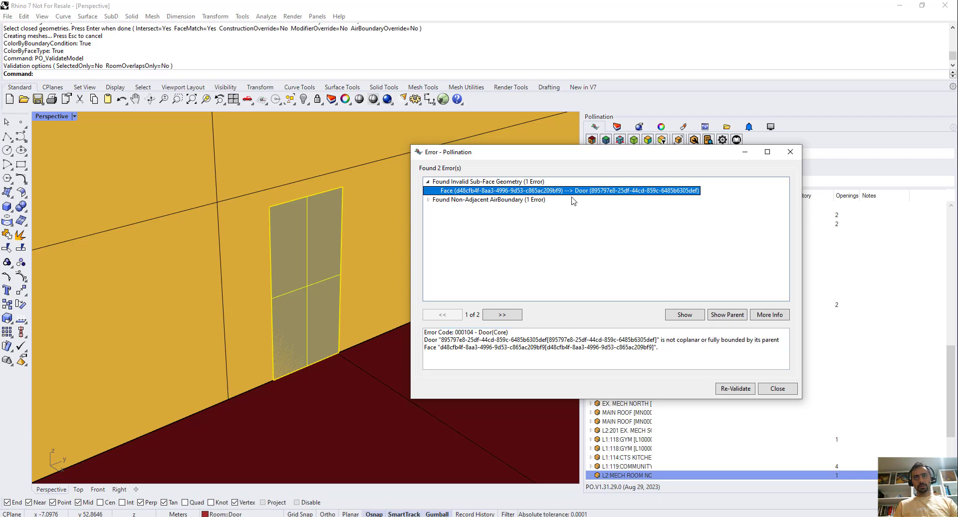
{"action": "left_click", "coordinate": [766, 322]}
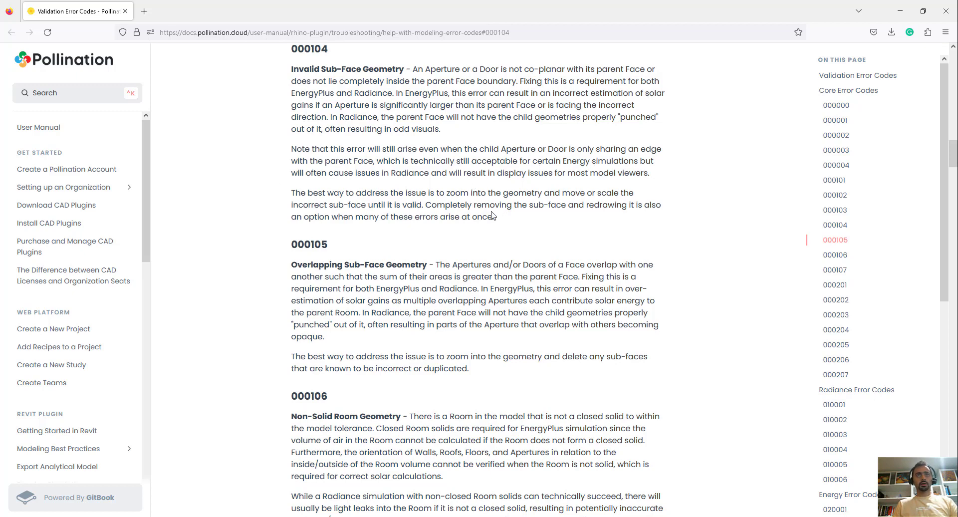
{"action": "left_click_drag", "start_coordinate": [493, 215], "coordinate": [289, 173]}
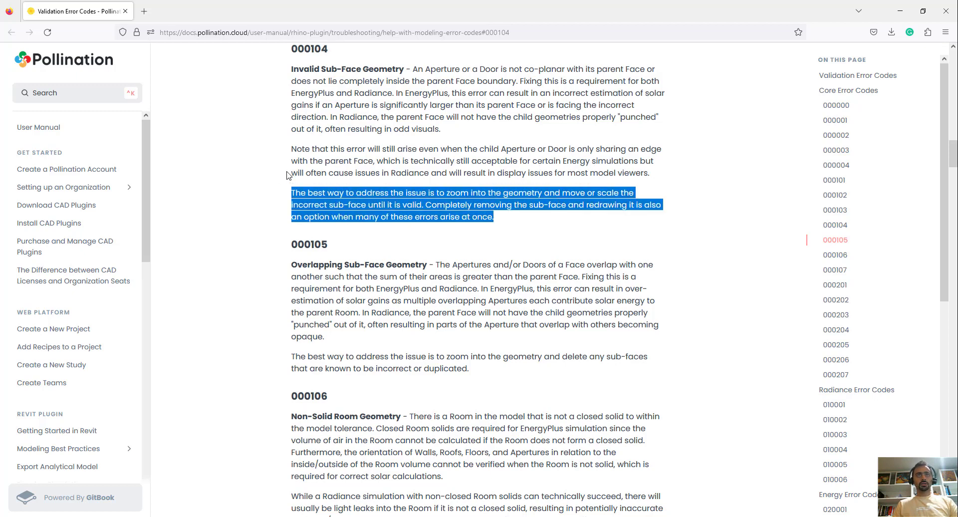
Return to Rhino and examine how the invalid door's bottom edge meets the edge of its parent wall.
{"action": "left_click", "coordinate": [899, 10]}
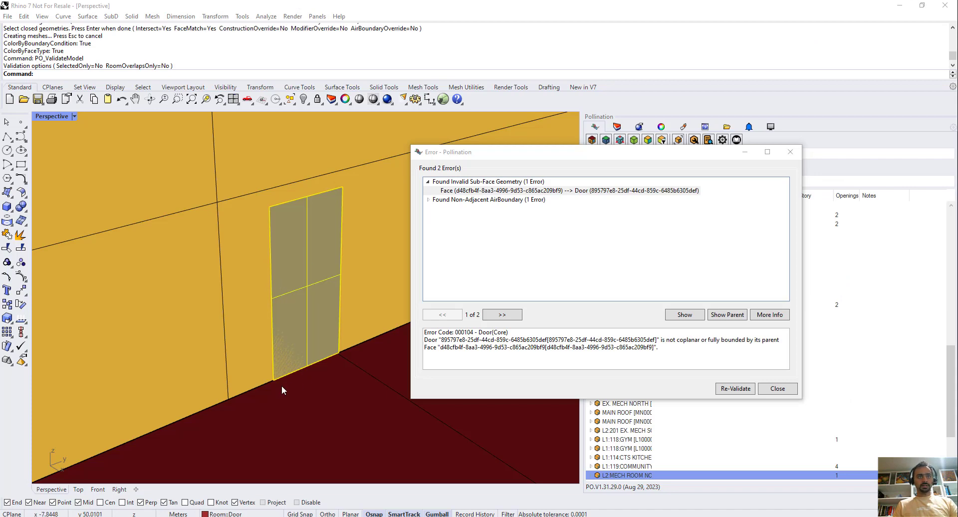
{"action": "scroll", "coordinate": [304, 318], "scroll_direction": "down", "scroll_amount": 8}
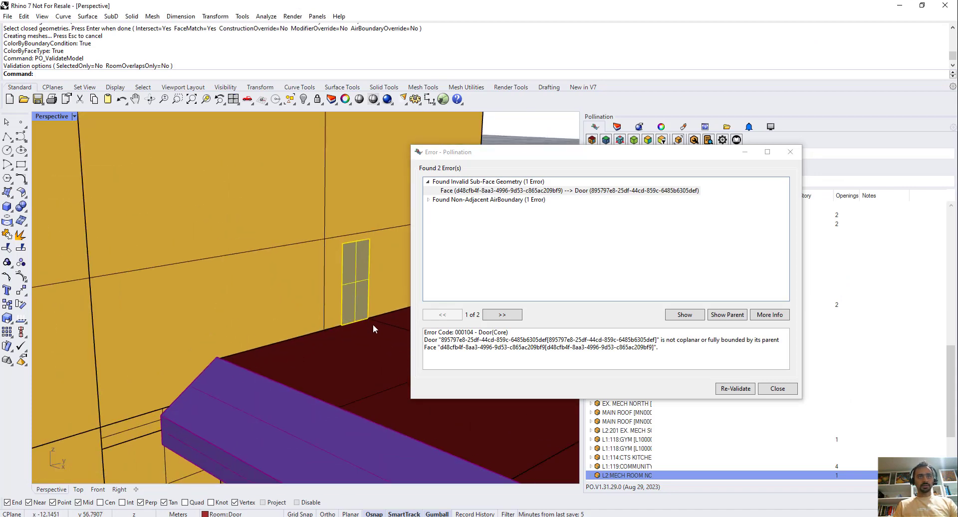
{"action": "scroll", "coordinate": [372, 324], "scroll_direction": "up", "scroll_amount": 6}
{"action": "scroll", "coordinate": [309, 323], "scroll_direction": "up", "scroll_amount": 2}
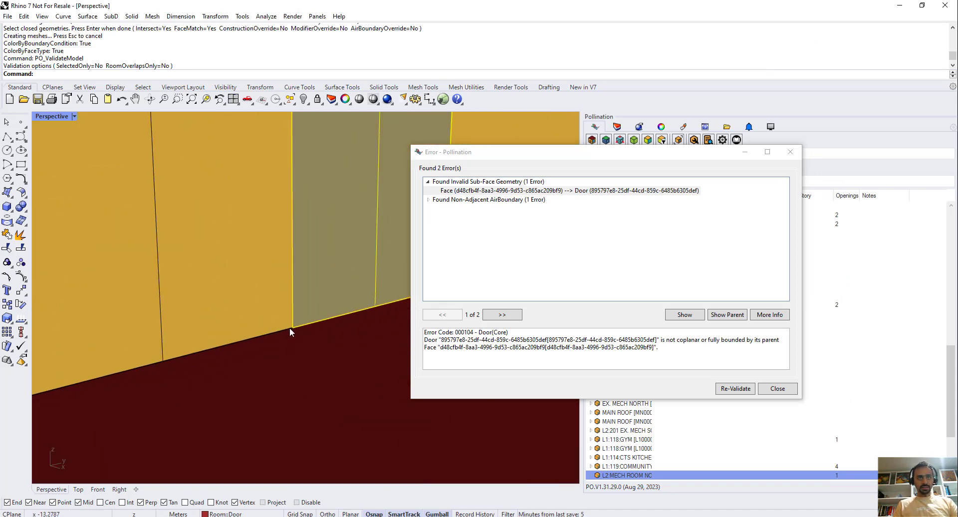
{"action": "scroll", "coordinate": [286, 327], "scroll_direction": "down", "scroll_amount": 10}
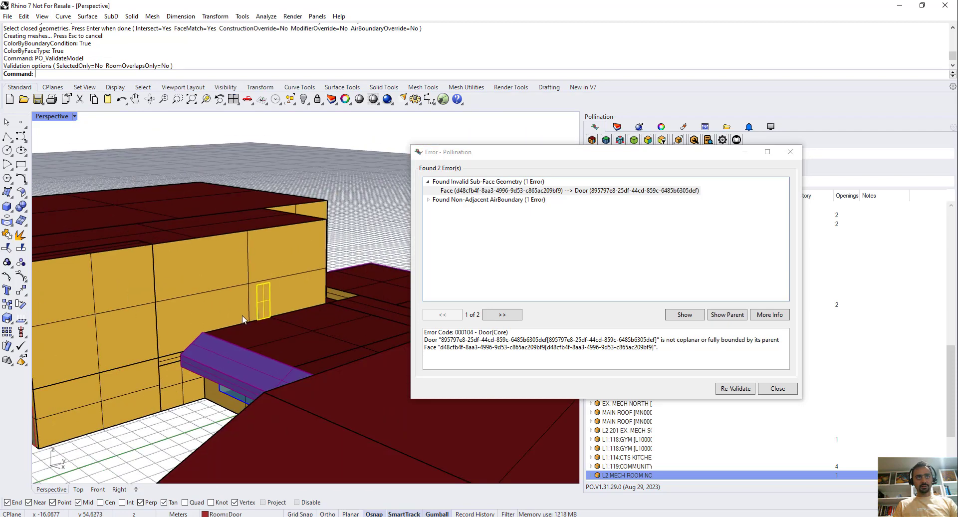
{"action": "scroll", "coordinate": [290, 312], "scroll_direction": "up", "scroll_amount": 3}
{"action": "scroll", "coordinate": [299, 254], "scroll_direction": "up", "scroll_amount": 3}
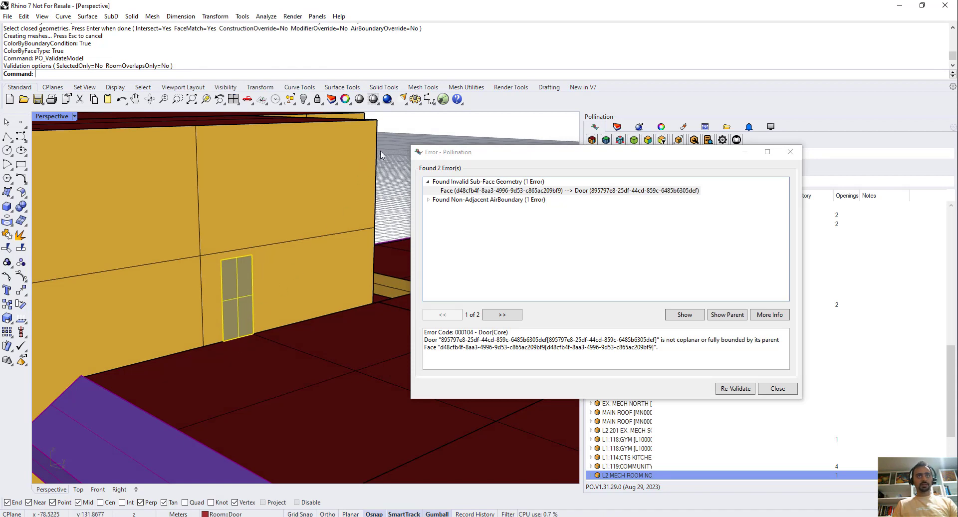
Run PO_OffsetChildObjects on the L2 mechanical room containing the invalid door, with the offset distance set to 0.05.
{"action": "left_click_drag", "start_coordinate": [441, 153], "coordinate": [495, 151]}
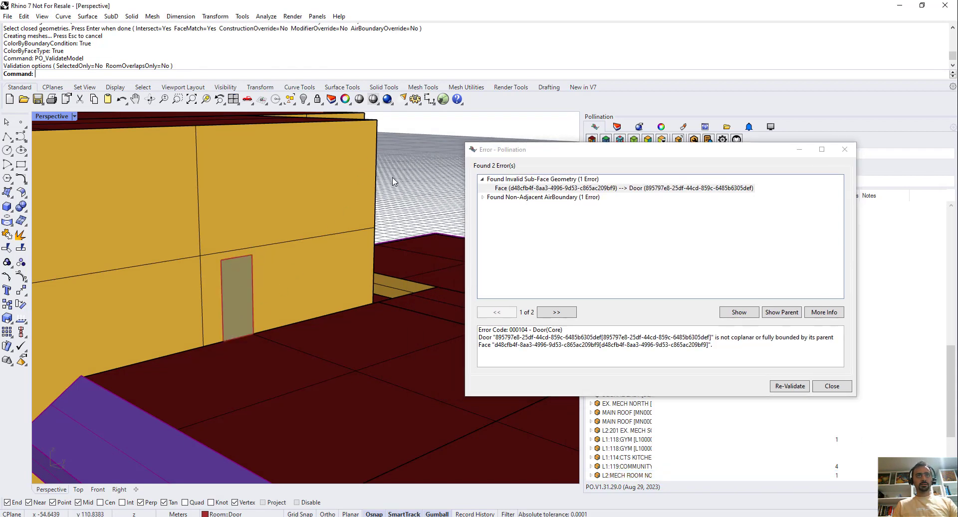
{"action": "left_click", "coordinate": [376, 178]}
{"action": "type", "text": "PO"}
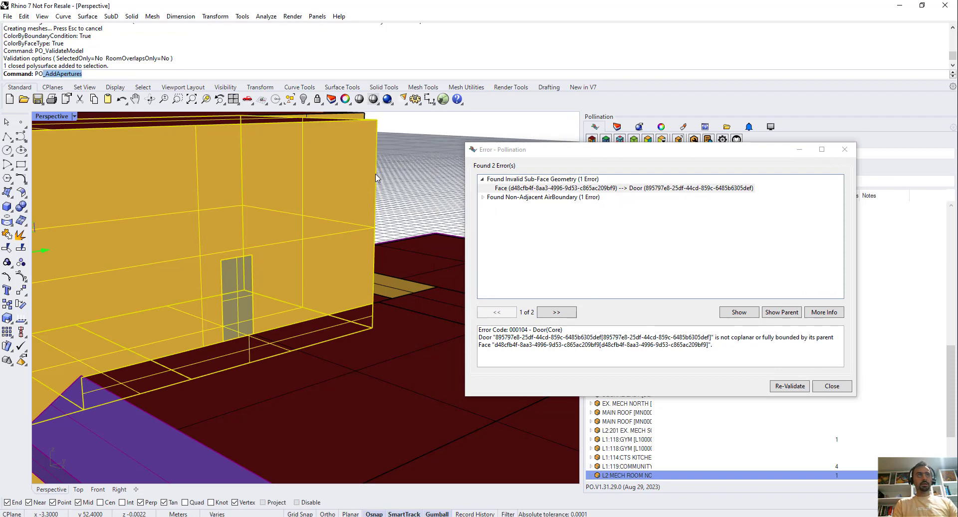
{"action": "type", "text": "_OffsetChildObjects"}
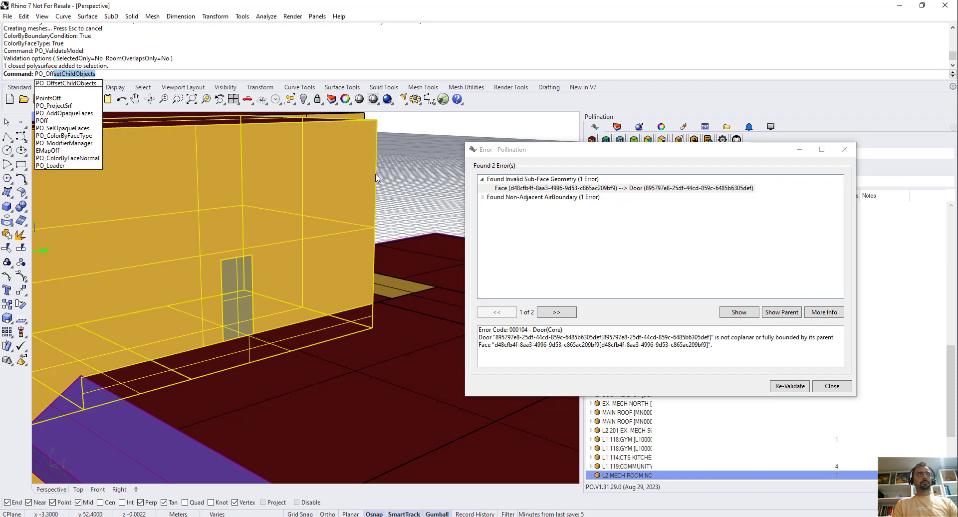
{"action": "key", "text": "Return"}
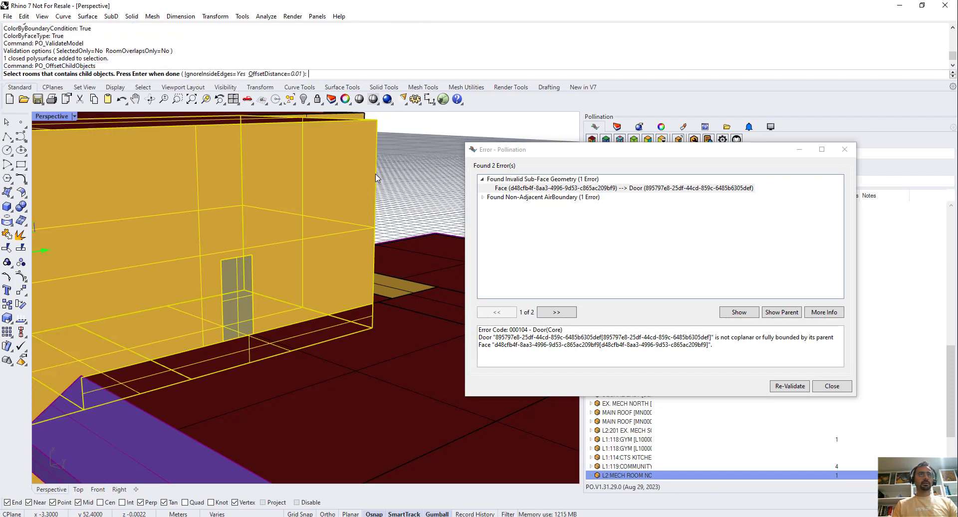
{"action": "left_click", "coordinate": [299, 76]}
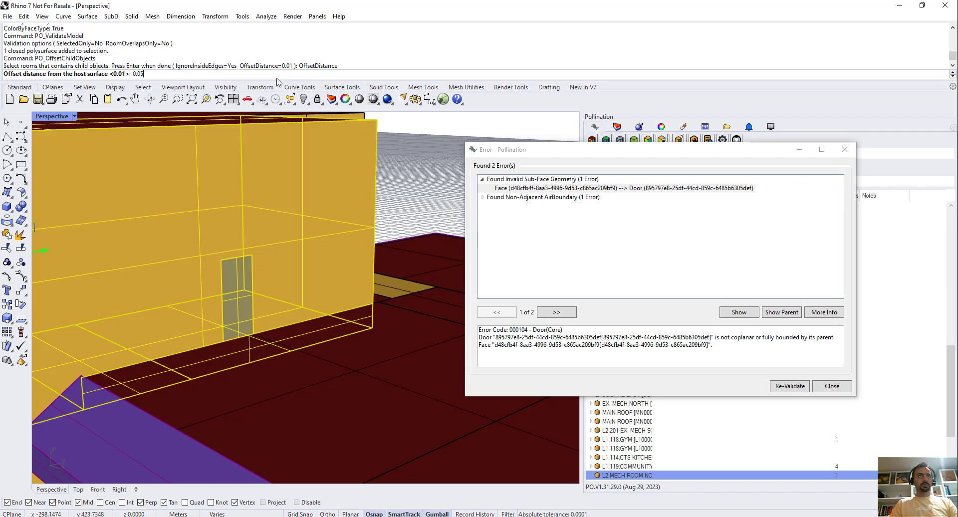
{"action": "key", "text": "Return"}
{"action": "key", "text": "Return"}
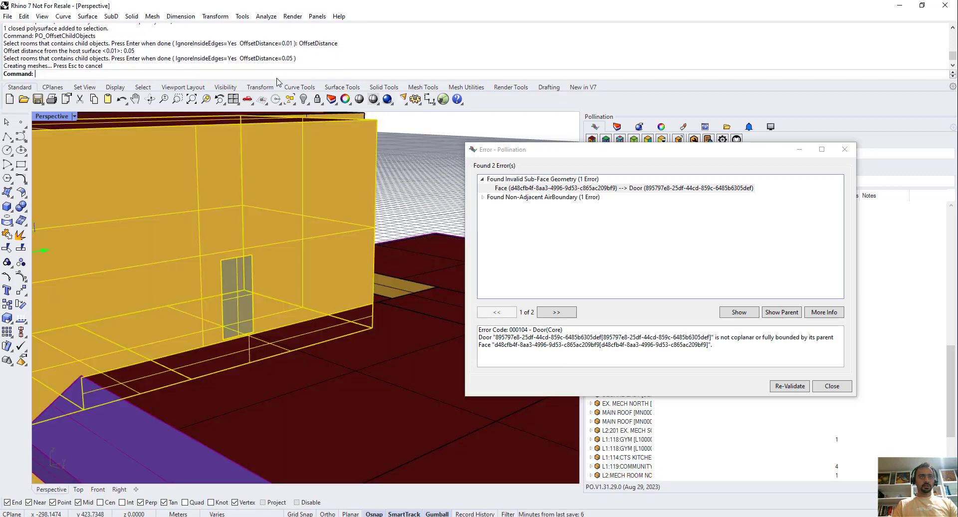
Check the gap below the door and undo the offset of the room's child objects.
{"action": "scroll", "coordinate": [243, 343], "scroll_direction": "up", "scroll_amount": 5}
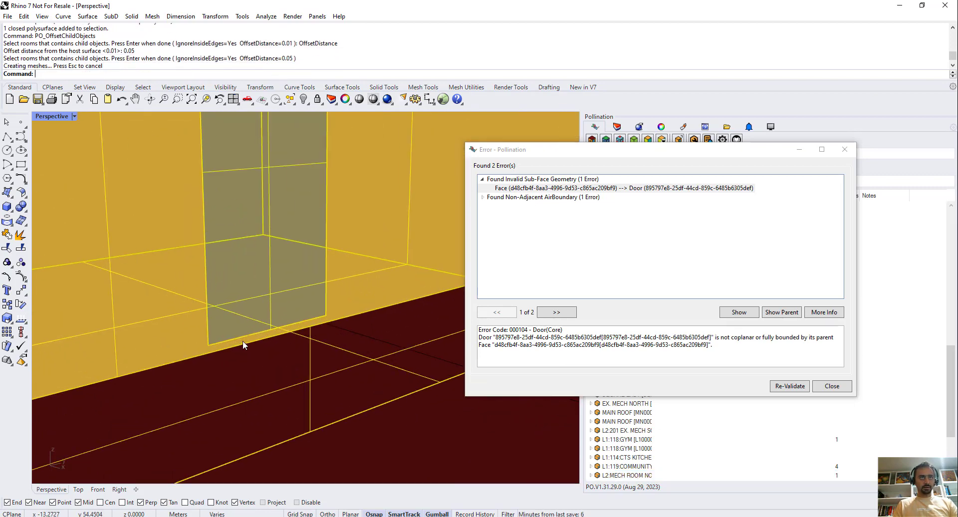
{"action": "scroll", "coordinate": [243, 340], "scroll_direction": "down", "scroll_amount": 2}
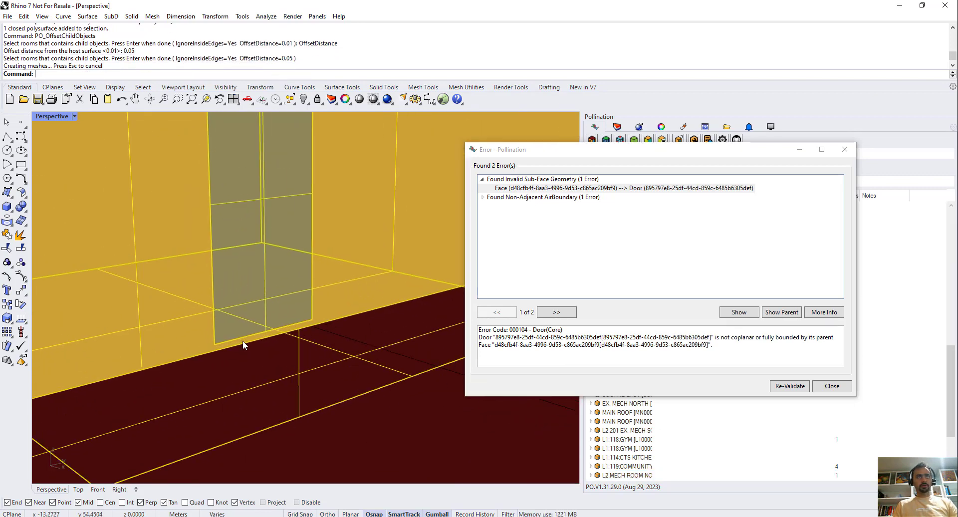
{"action": "key", "text": "ctrl+z"}
{"action": "scroll", "coordinate": [241, 336], "scroll_direction": "down", "scroll_amount": 5}
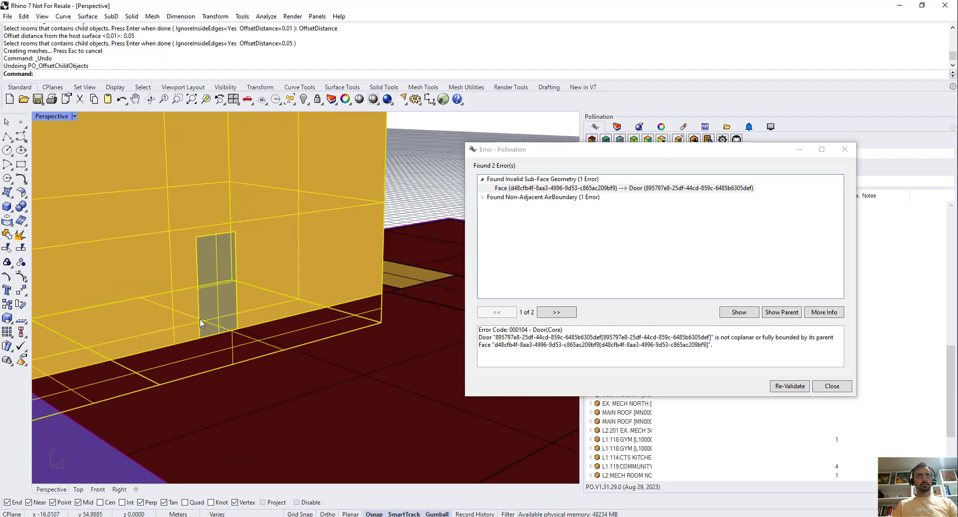
Run PO_OffsetChildObjects on the L2 mechanical room and the L1:118 gym room caught in the selection, with the offset distance set to 0.005.
{"action": "left_click_drag", "start_coordinate": [381, 141], "coordinate": [344, 172]}
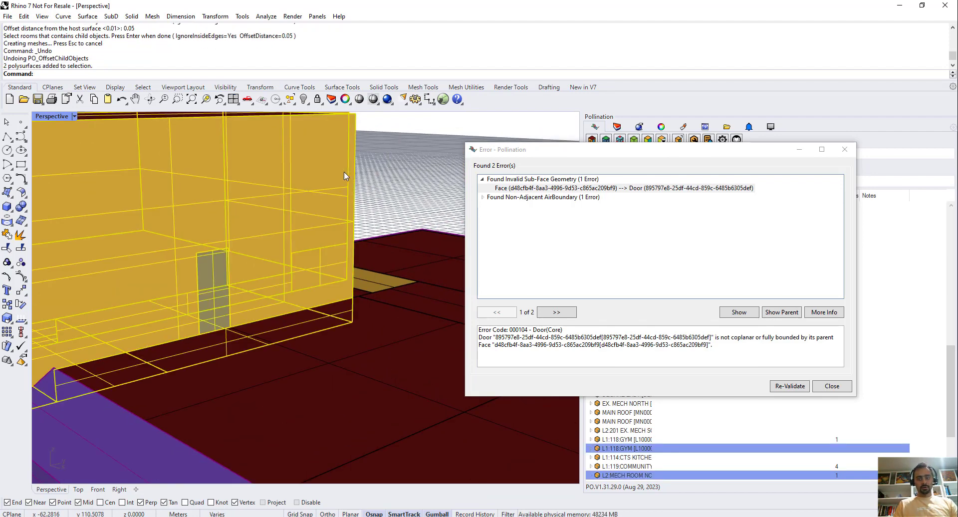
{"action": "type", "text": "PO_"}
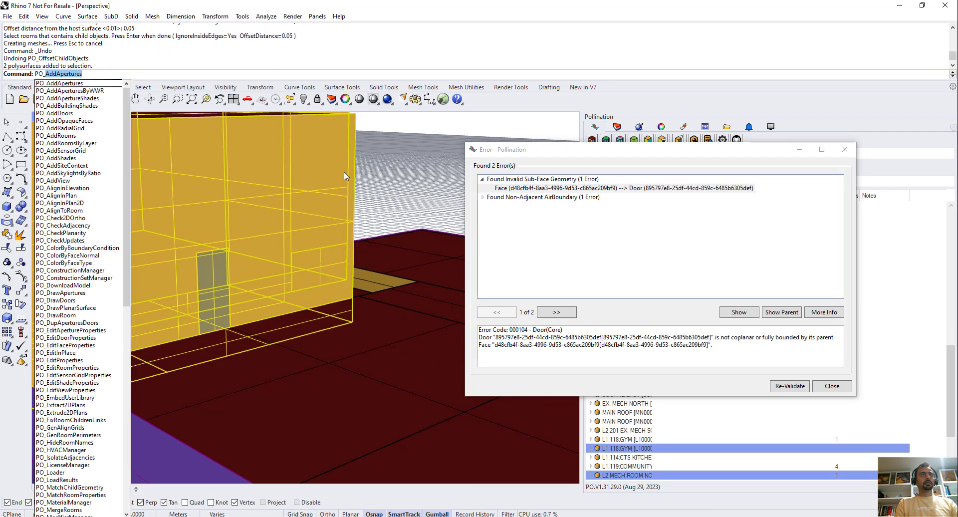
{"action": "type", "text": "OffsetChildObjects"}
{"action": "key", "text": "Return"}
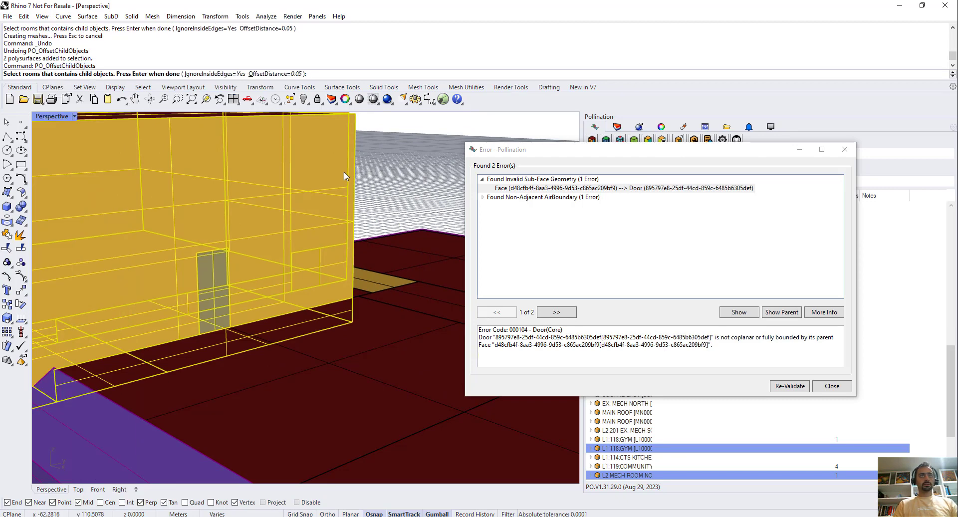
{"action": "left_click", "coordinate": [267, 75]}
{"action": "type", "text": "0.00"}
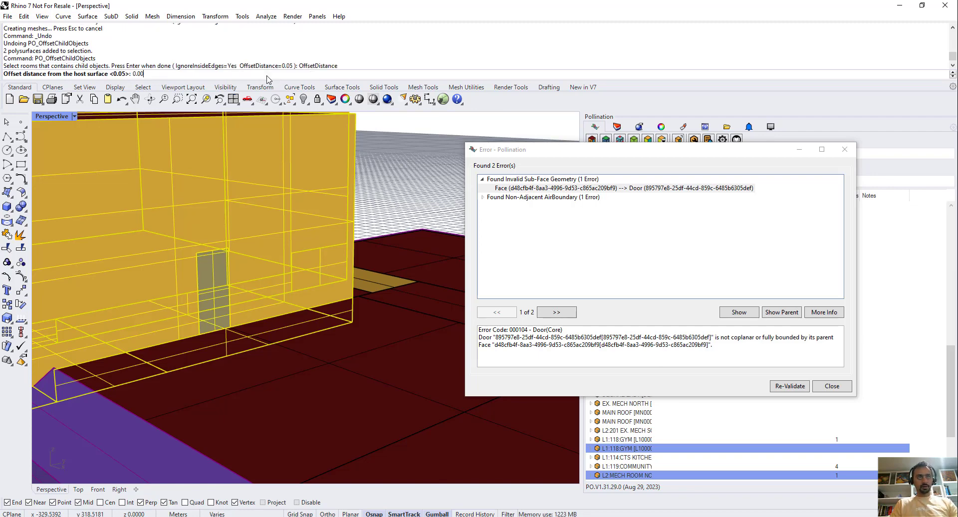
{"action": "type", "text": "5"}
{"action": "key", "text": "Return"}
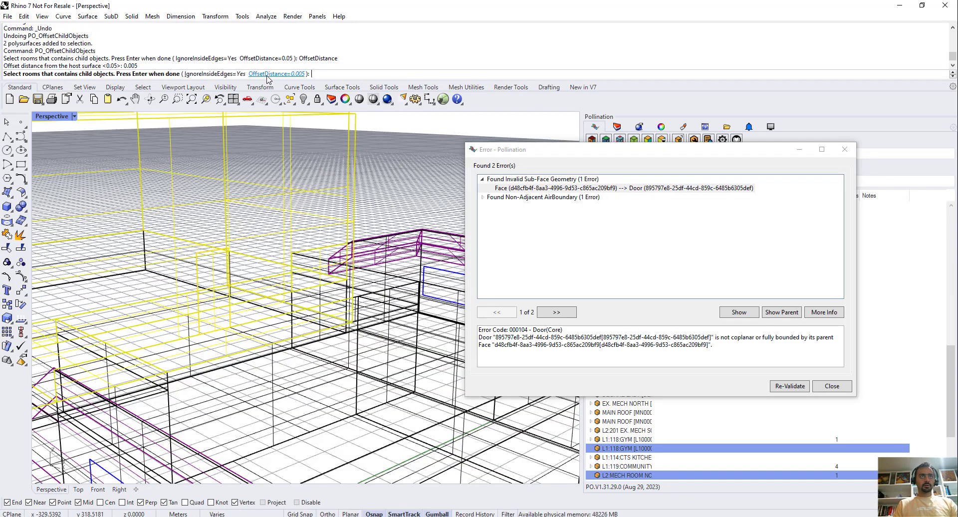
{"action": "key", "text": "Return"}
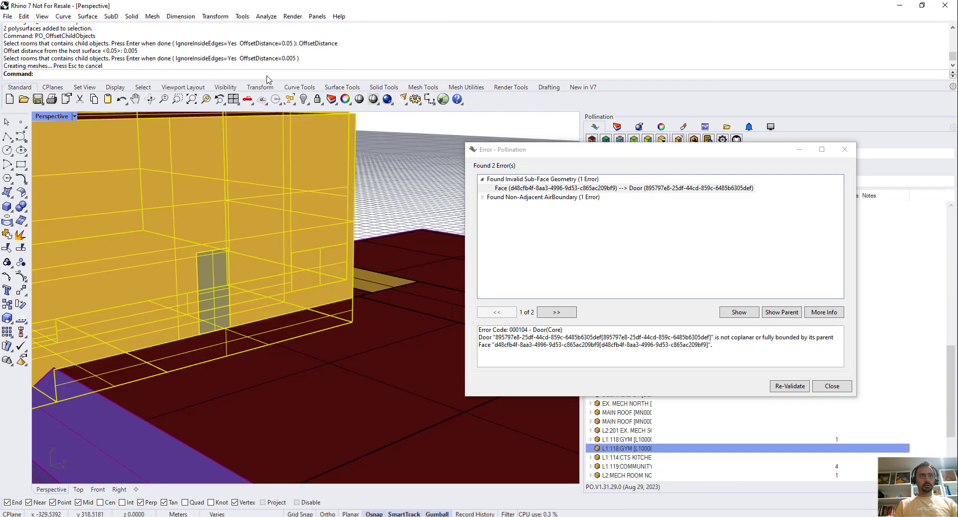
Check how the door's bottom edge now sits on its parent wall and re-validate the model.
{"action": "scroll", "coordinate": [215, 334], "scroll_direction": "up", "scroll_amount": 6}
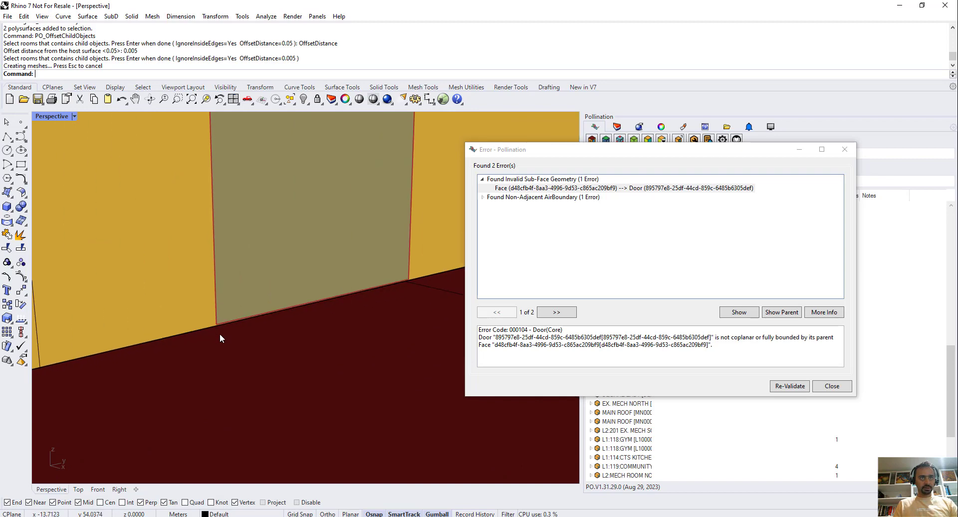
{"action": "scroll", "coordinate": [221, 322], "scroll_direction": "down", "scroll_amount": 8}
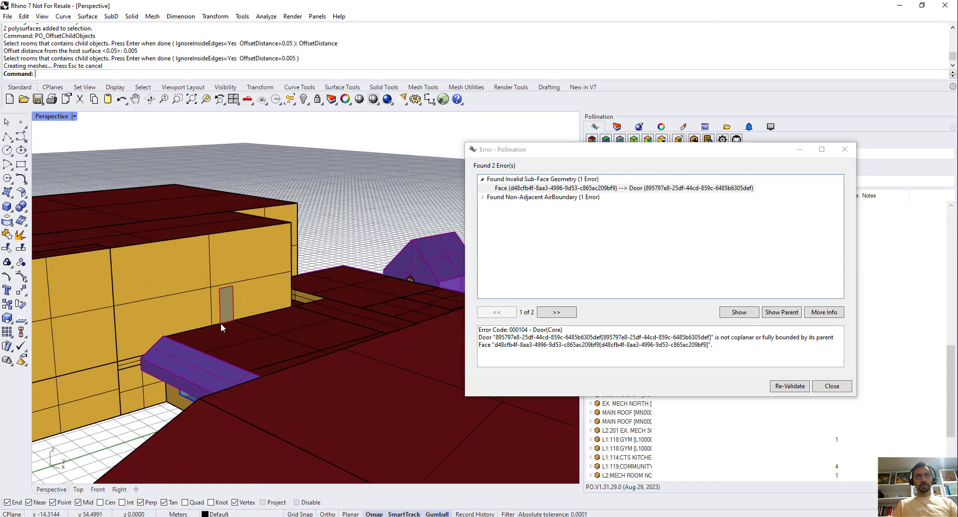
{"action": "left_click", "coordinate": [783, 387]}
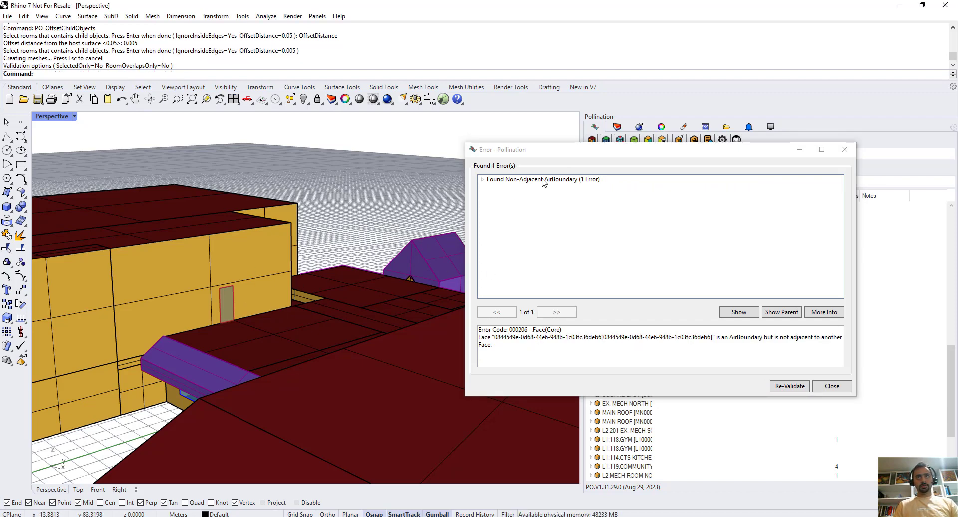
Show the SLOPED room's face listed under the Non-Adjacent AirBoundary error and examine it among the surrounding roofs.
{"action": "left_click", "coordinate": [544, 180]}
{"action": "left_click", "coordinate": [482, 181]}
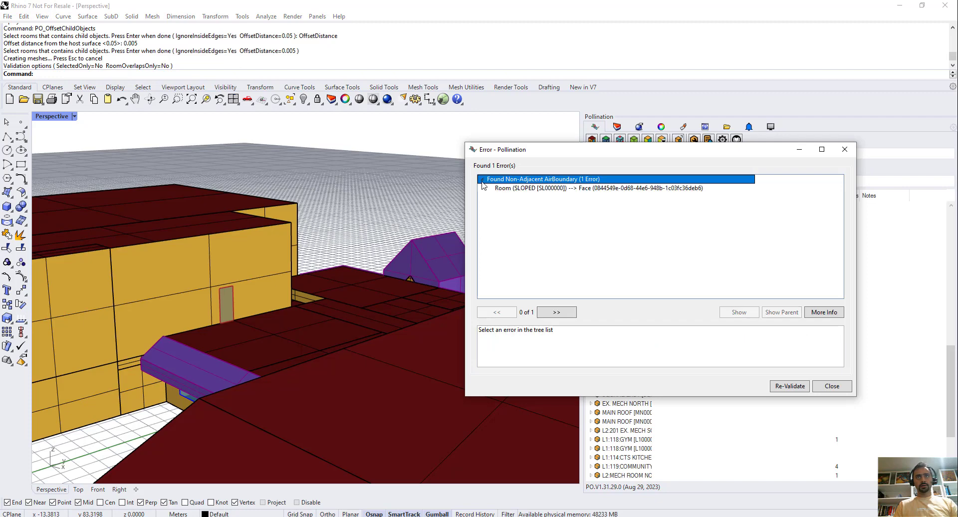
{"action": "left_click", "coordinate": [524, 188]}
{"action": "left_click", "coordinate": [738, 311]}
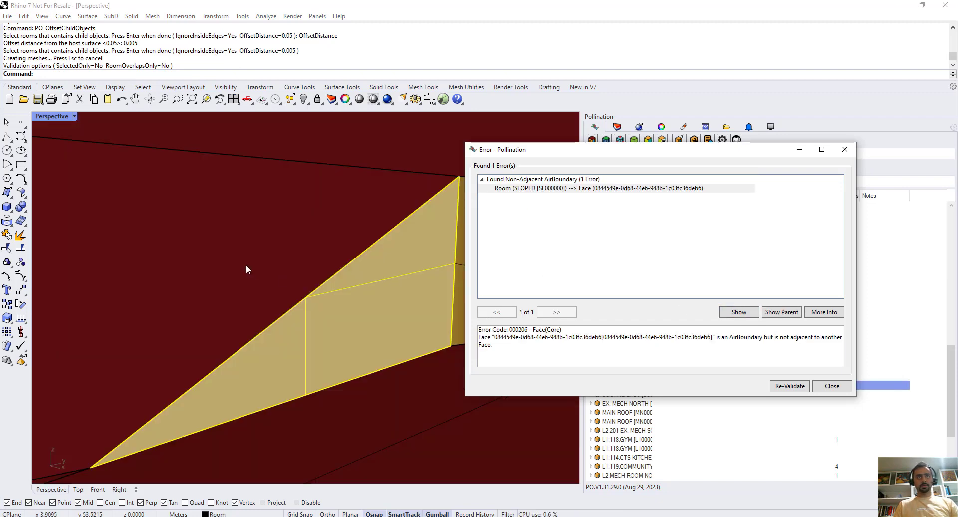
{"action": "right_click_drag", "start_coordinate": [246, 267], "coordinate": [235, 286]}
{"action": "scroll", "coordinate": [164, 251], "scroll_direction": "down", "scroll_amount": 7}
{"action": "right_click_drag", "start_coordinate": [163, 251], "coordinate": [310, 293]}
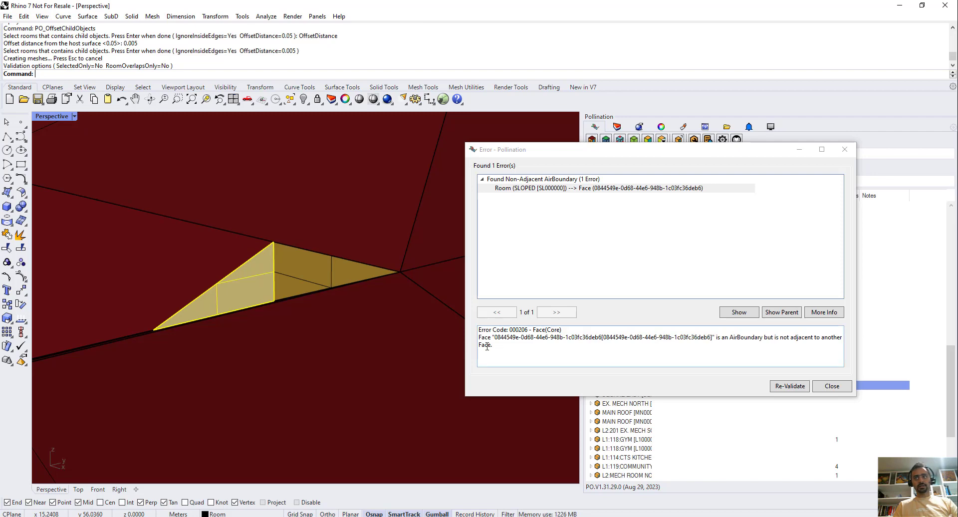
{"action": "scroll", "coordinate": [247, 252], "scroll_direction": "down", "scroll_amount": 5}
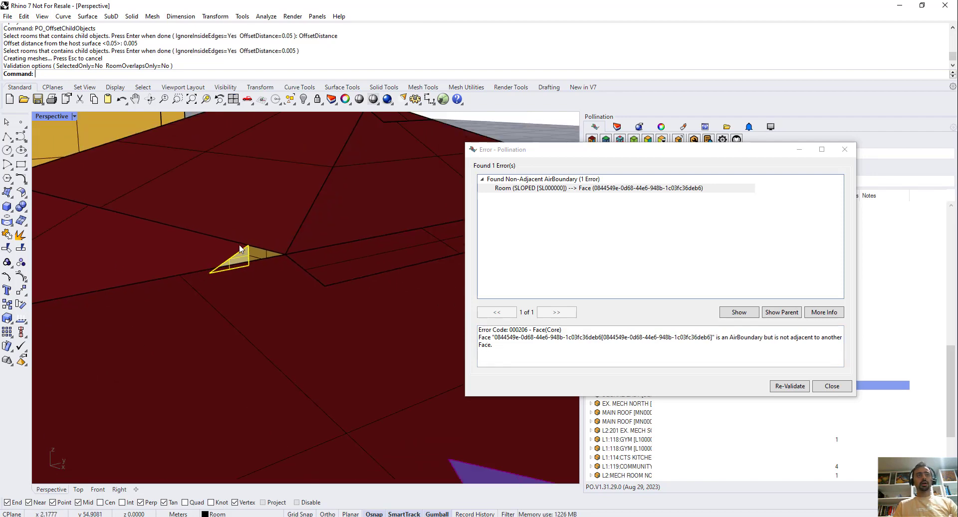
{"action": "scroll", "coordinate": [260, 243], "scroll_direction": "up", "scroll_amount": 5}
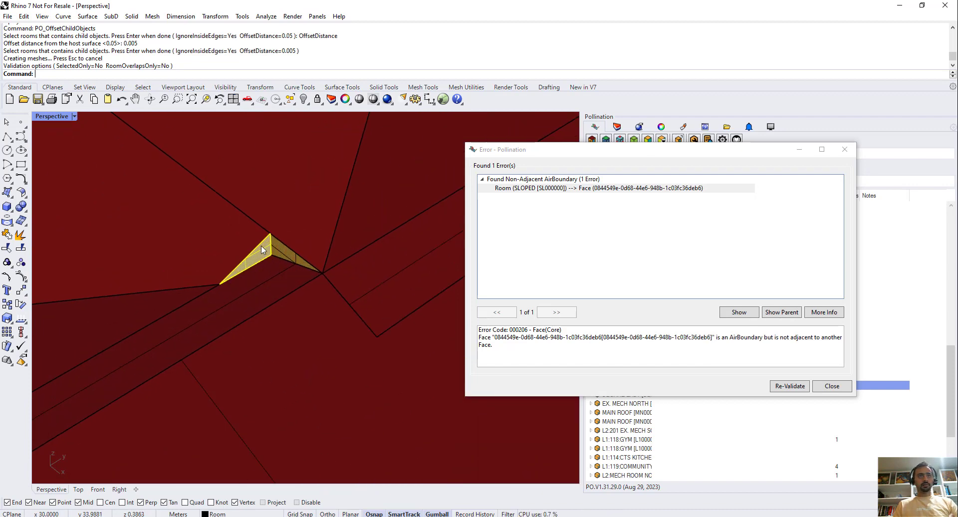
Isolate the SLOPED room that contains the reported air boundary face and clear the selection.
{"action": "left_click", "coordinate": [261, 249]}
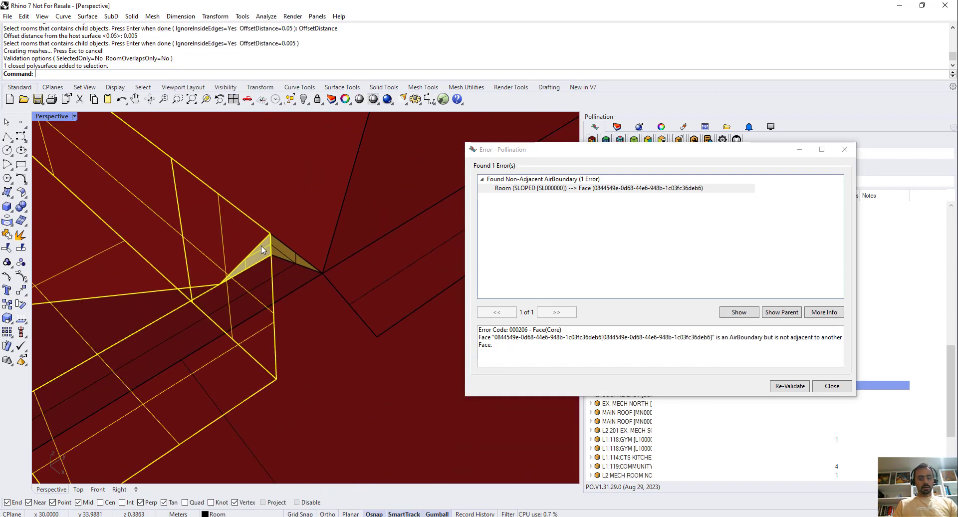
{"action": "type", "text": "Isolate"}
{"action": "key", "text": "Return"}
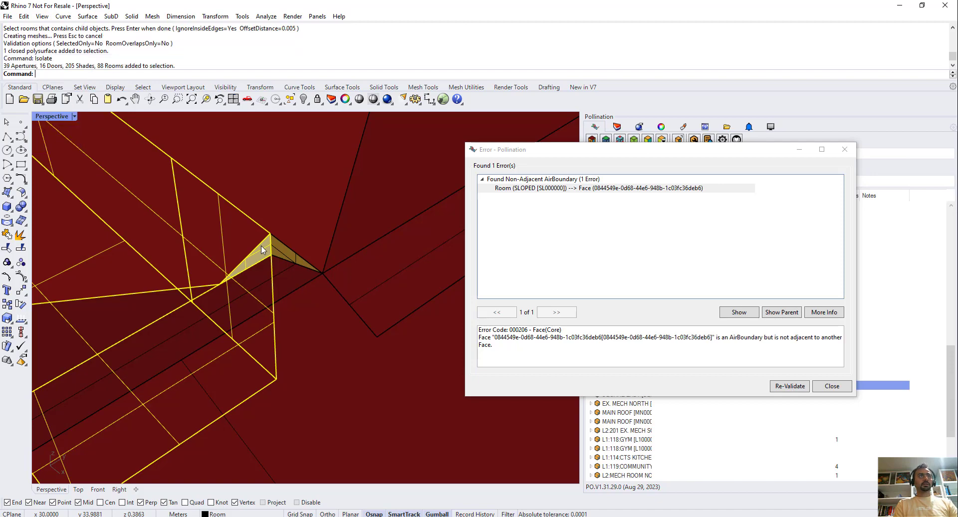
{"action": "left_click", "coordinate": [320, 193]}
Examine the isolated room's side walls and the small triangular face below its roof corner.
{"action": "scroll", "coordinate": [319, 207], "scroll_direction": "down", "scroll_amount": 5}
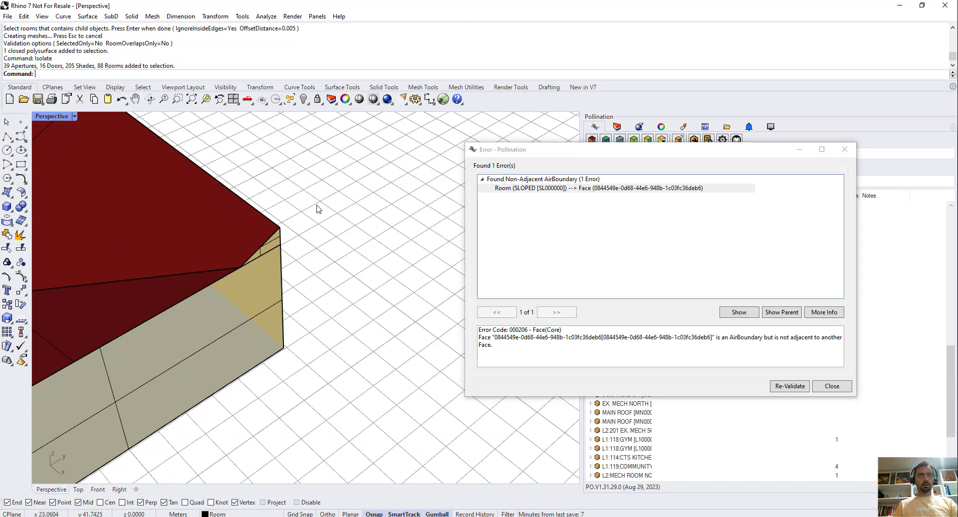
{"action": "scroll", "coordinate": [165, 344], "scroll_direction": "up", "scroll_amount": 4}
{"action": "right_click_drag", "start_coordinate": [201, 367], "coordinate": [207, 298]}
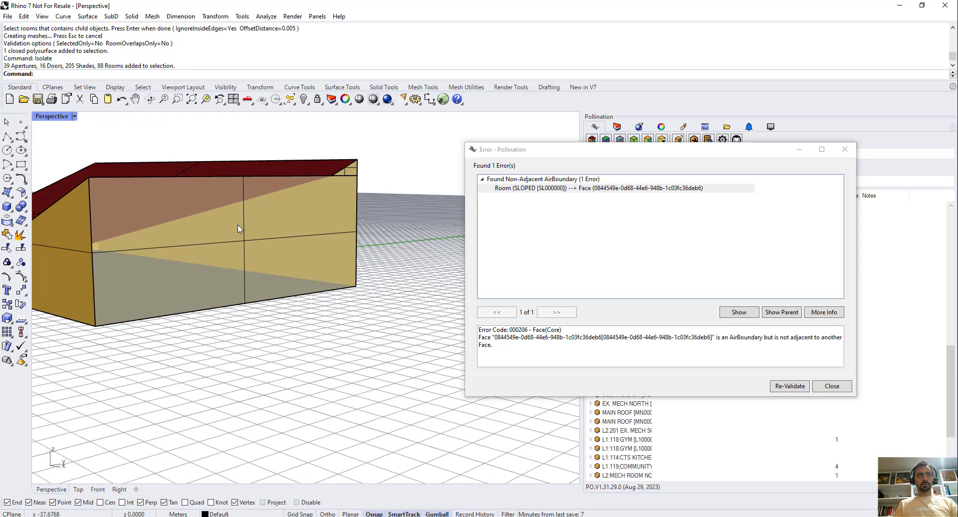
{"action": "scroll", "coordinate": [373, 165], "scroll_direction": "up", "scroll_amount": 6}
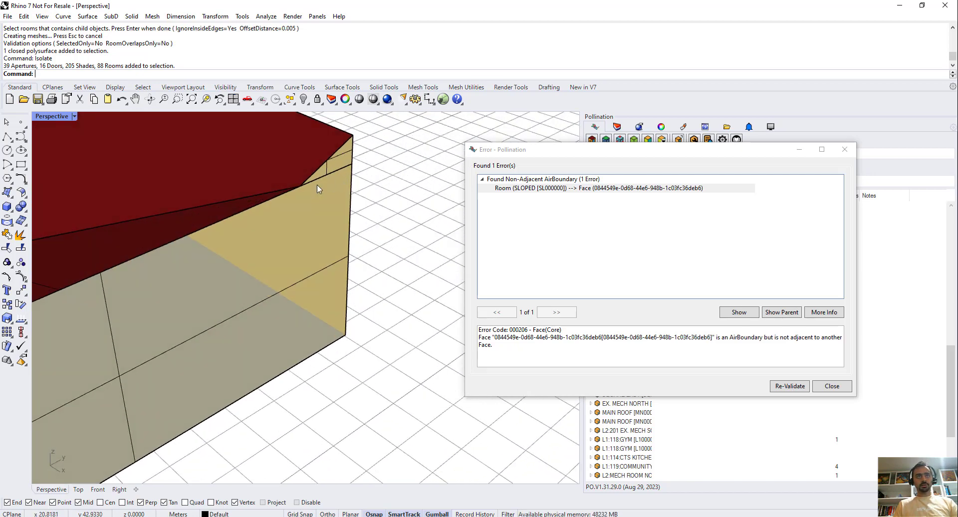
{"action": "scroll", "coordinate": [320, 205], "scroll_direction": "up", "scroll_amount": 3}
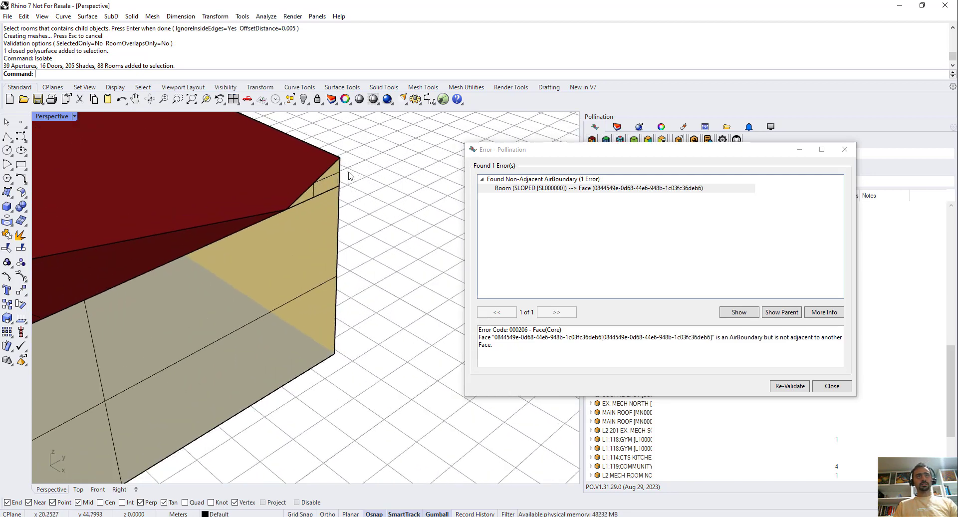
{"action": "scroll", "coordinate": [324, 210], "scroll_direction": "down", "scroll_amount": 3}
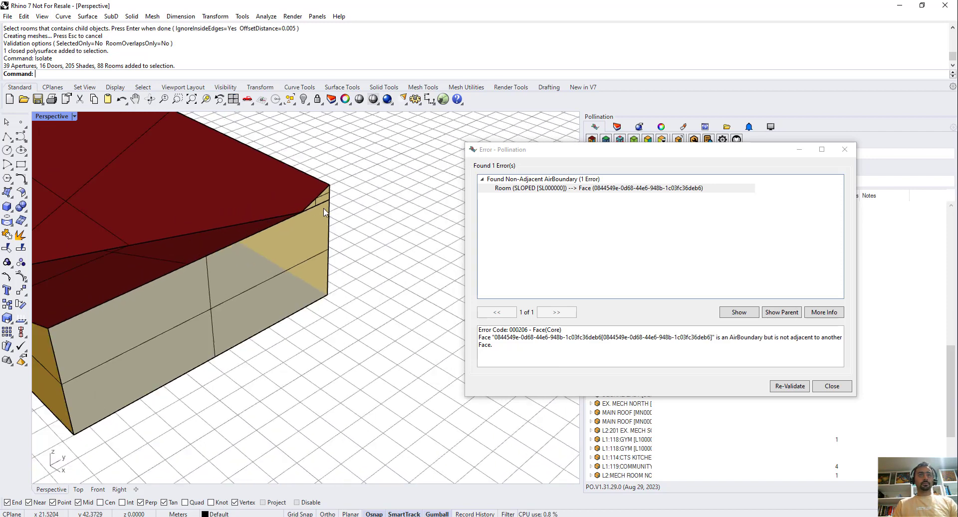
{"action": "scroll", "coordinate": [339, 195], "scroll_direction": "up", "scroll_amount": 3}
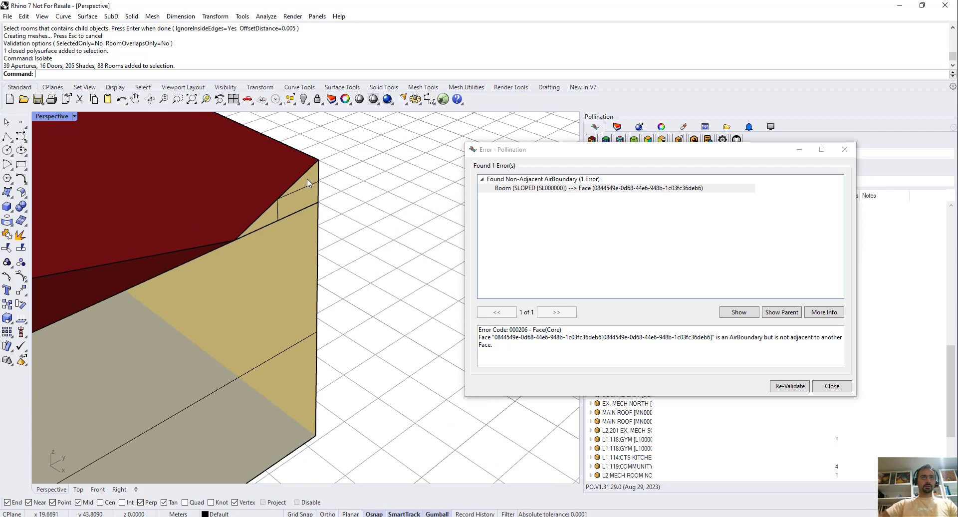
{"action": "scroll", "coordinate": [302, 179], "scroll_direction": "up", "scroll_amount": 3}
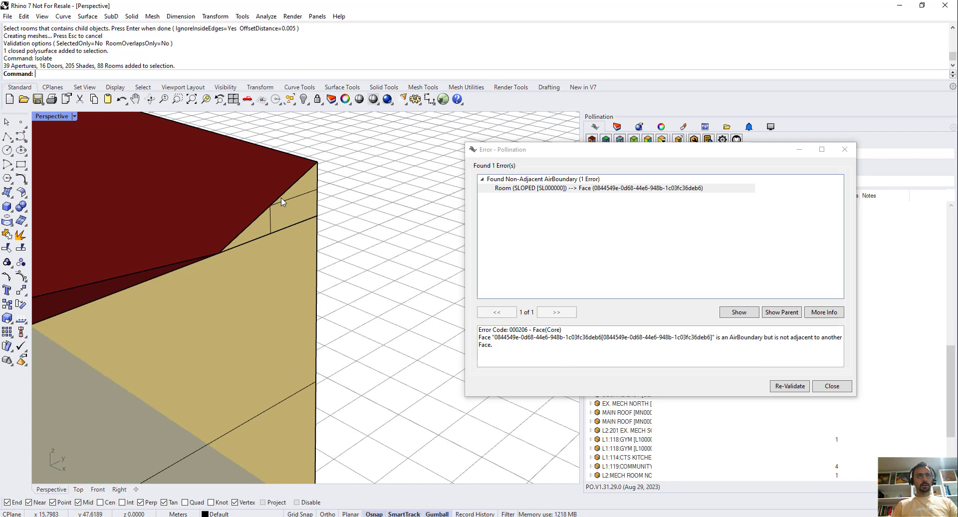
Select only the surface of the small triangular face below the isolated room's roof corner.
{"action": "left_click", "coordinate": [292, 190], "text": "ctrl+shift"}
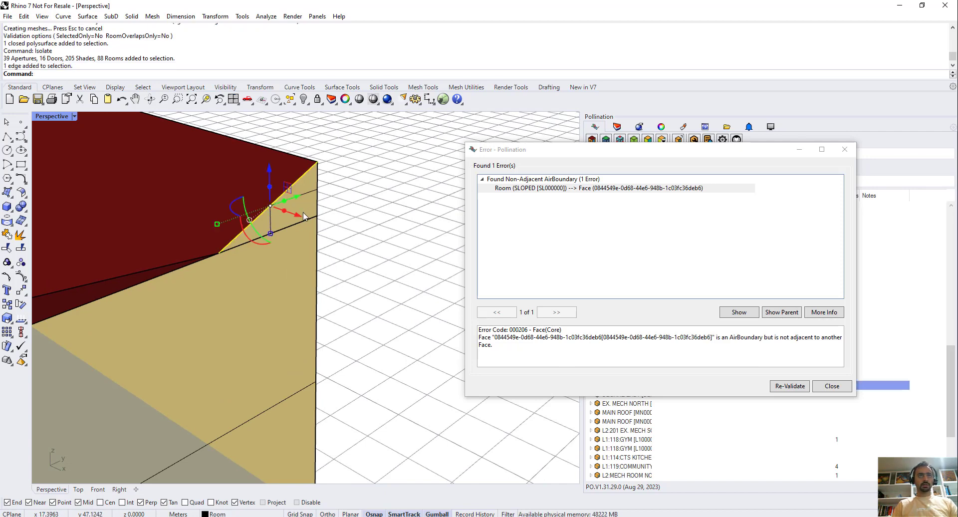
{"action": "left_click", "coordinate": [319, 186], "text": "ctrl+shift"}
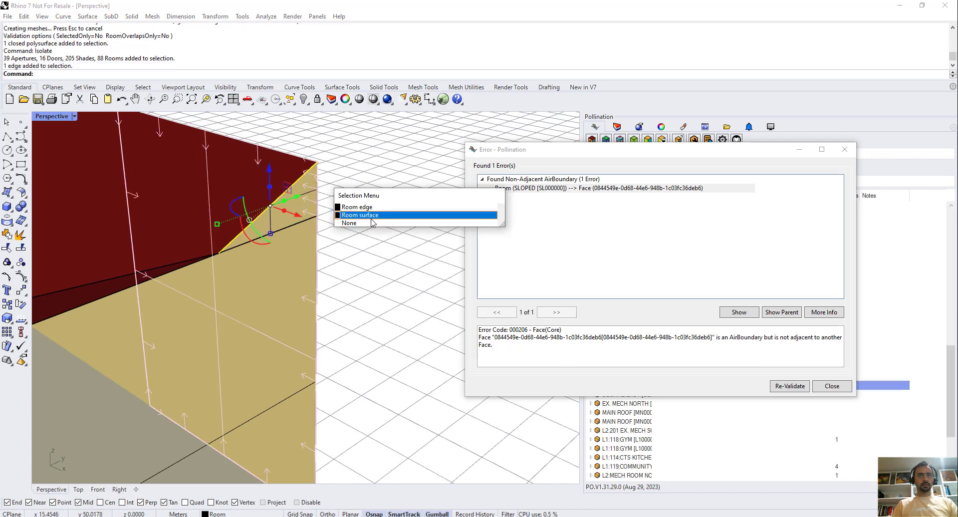
{"action": "left_click", "coordinate": [371, 219]}
{"action": "left_click", "coordinate": [336, 212]}
{"action": "scroll", "coordinate": [293, 217], "scroll_direction": "up", "scroll_amount": 2}
{"action": "left_click", "coordinate": [285, 230], "text": "ctrl+shift"}
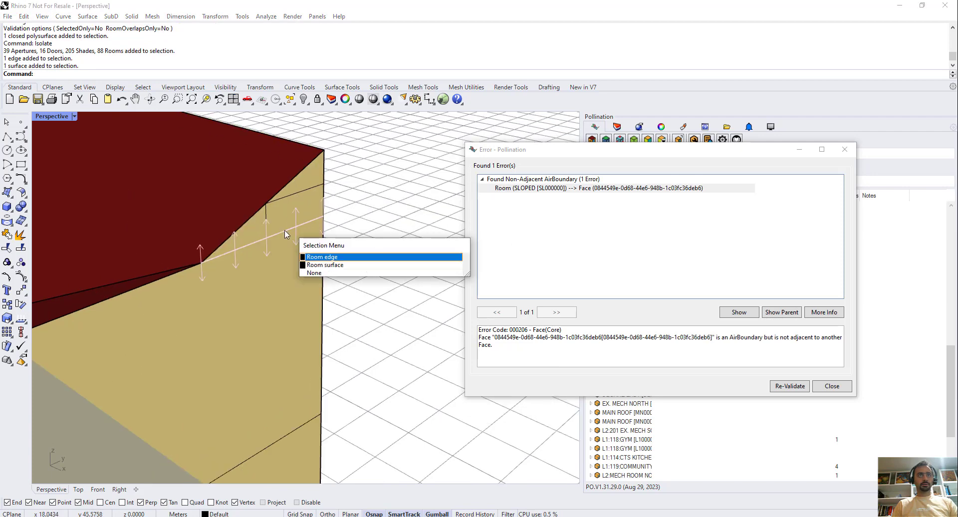
{"action": "left_click", "coordinate": [324, 265]}
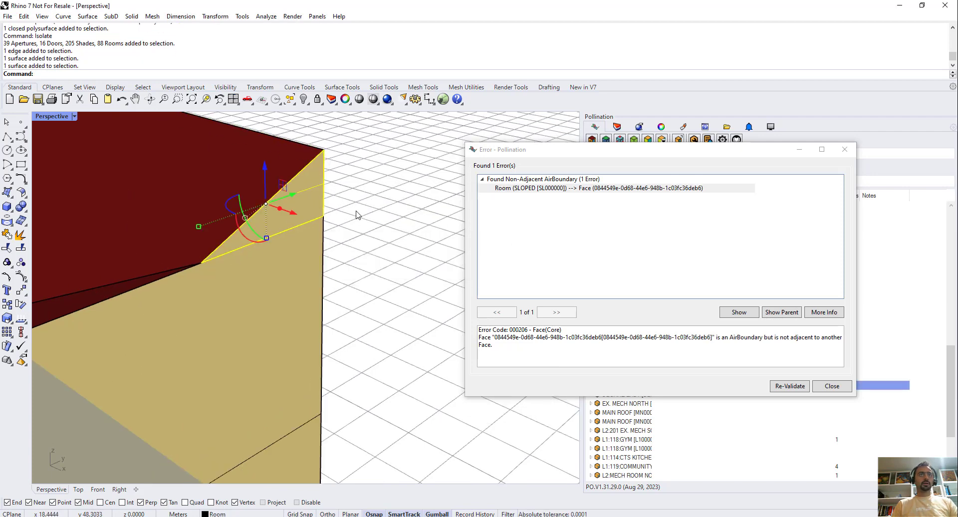
{"action": "right_click_drag", "start_coordinate": [357, 214], "coordinate": [364, 196]}
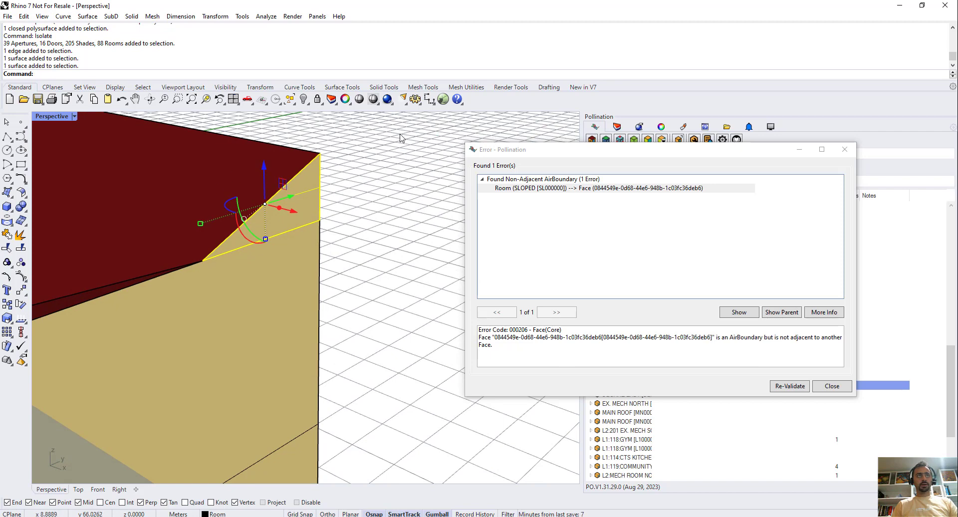
Edit the face properties of the selected triangular surface and set its face type to Wall.
{"action": "type", "text": "PO_"}
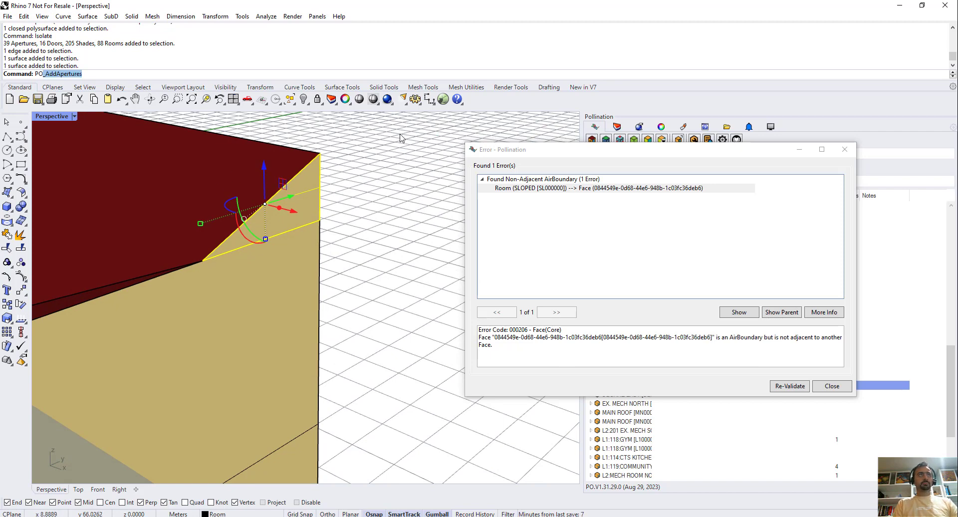
{"action": "type", "text": "Set"}
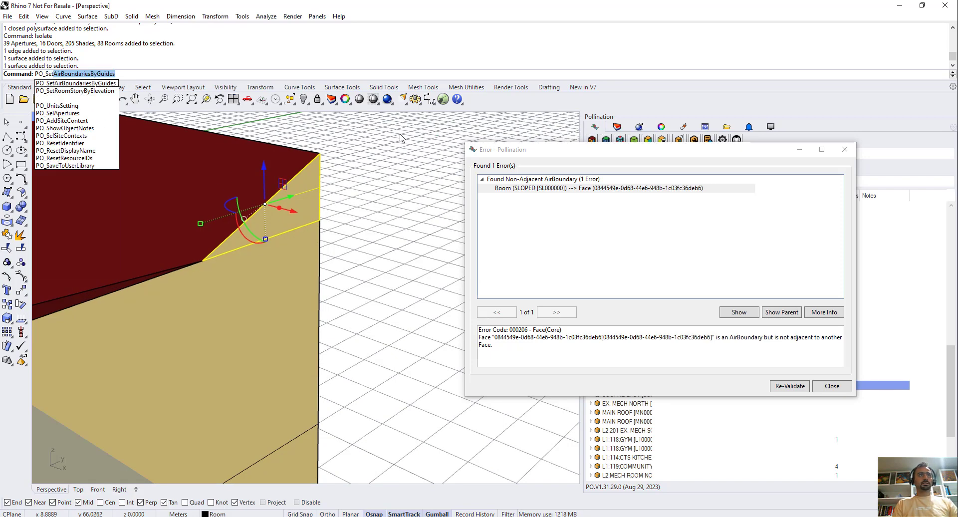
{"action": "key", "text": "BackSpace"}
{"action": "key", "text": "BackSpace"}
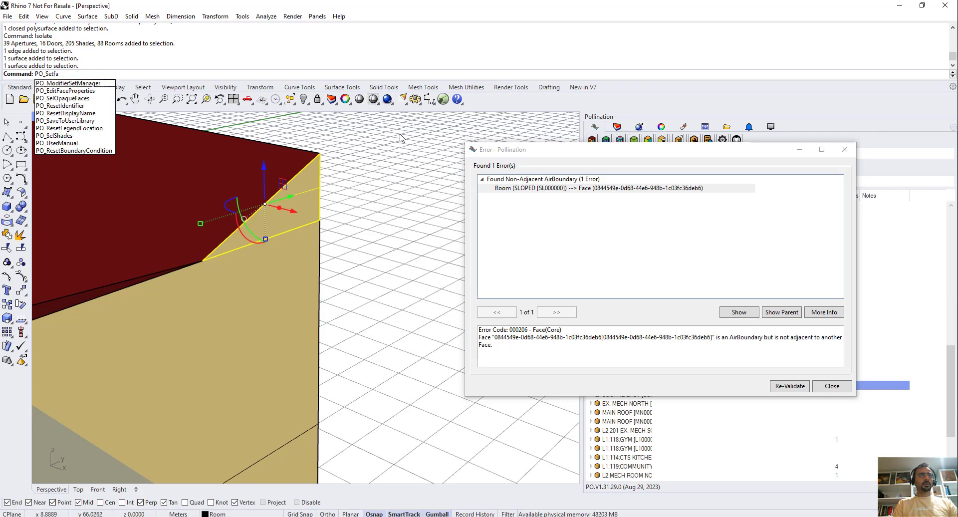
{"action": "key", "text": "BackSpace"}
{"action": "key", "text": "BackSpace"}
{"action": "type", "text": "Edit"}
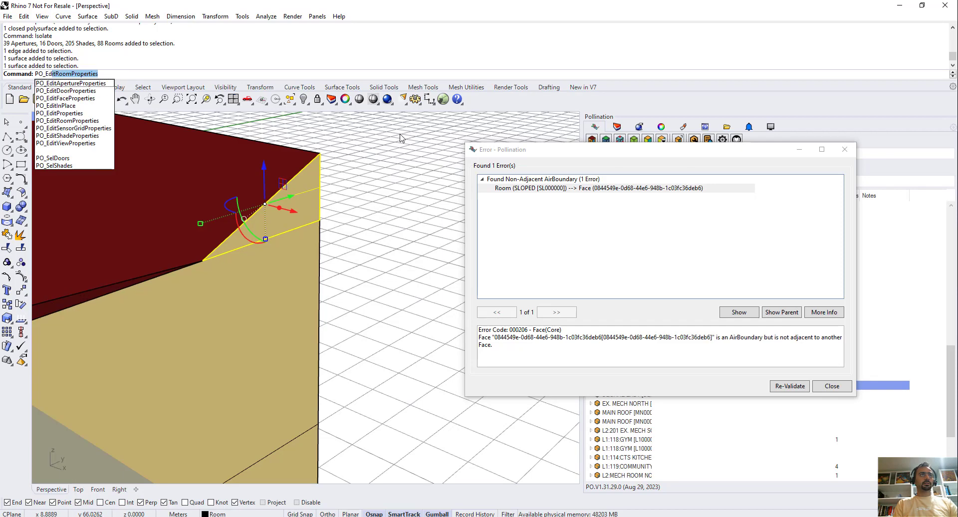
{"action": "type", "text": "Face"}
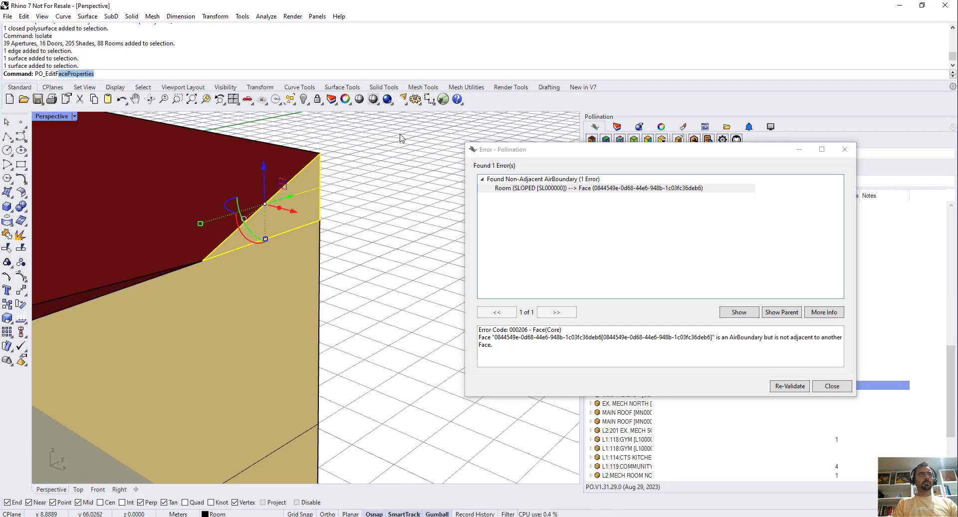
{"action": "key", "text": "Return"}
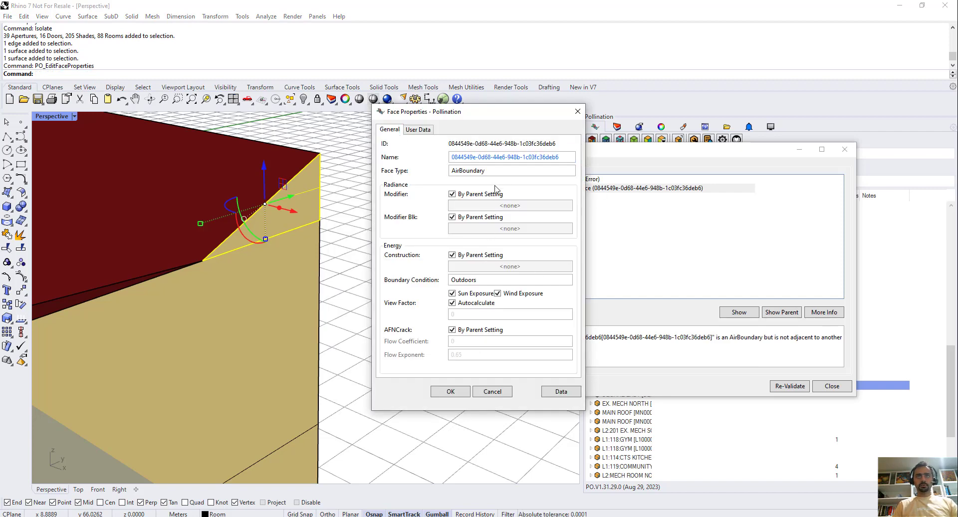
{"action": "left_click", "coordinate": [500, 170]}
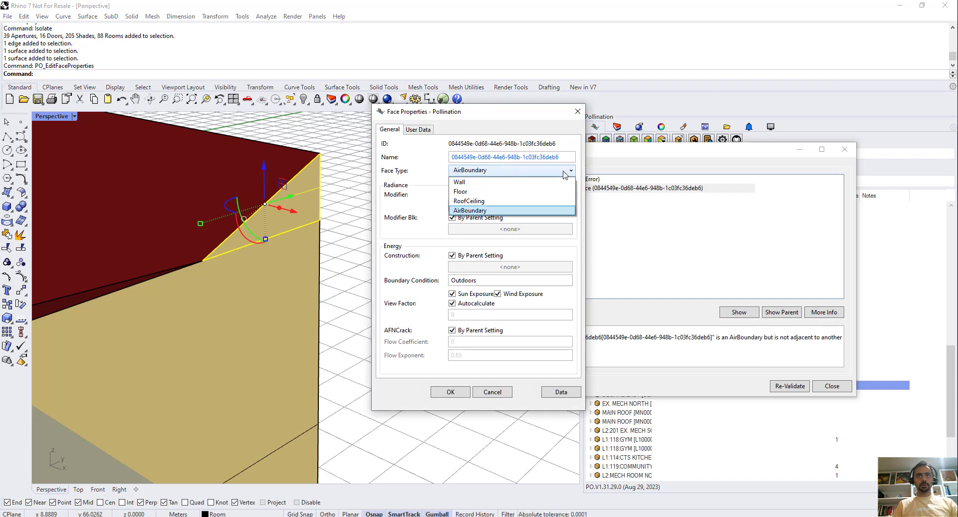
{"action": "left_click", "coordinate": [502, 183]}
{"action": "left_click", "coordinate": [463, 394]}
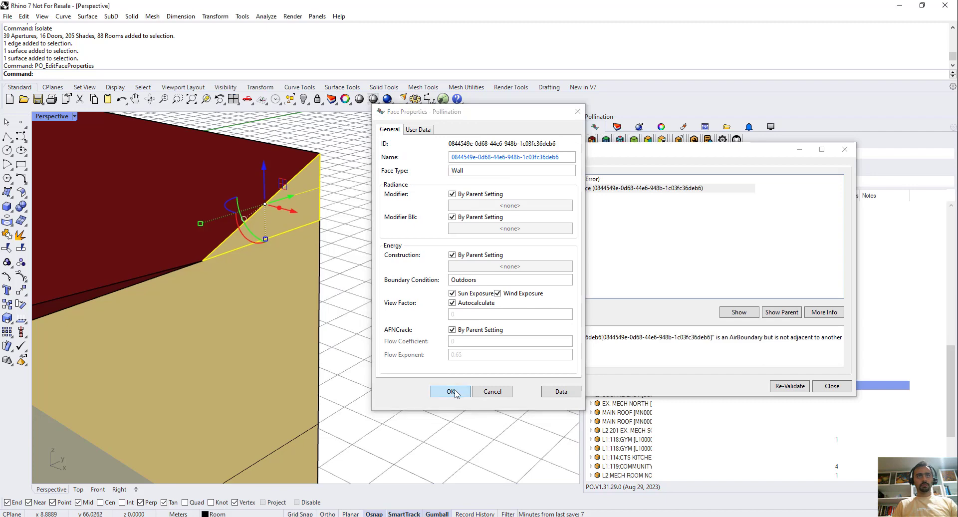
Show all hidden objects again so the whole building model is displayed.
{"action": "scroll", "coordinate": [262, 184], "scroll_direction": "down", "scroll_amount": 2}
{"action": "scroll", "coordinate": [262, 184], "scroll_direction": "down", "scroll_amount": 3}
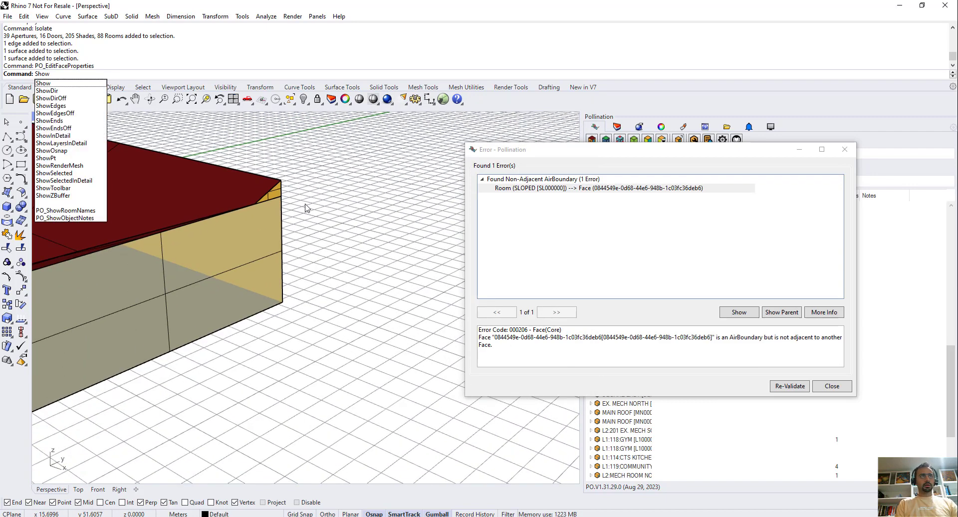
{"action": "key", "text": "Return"}
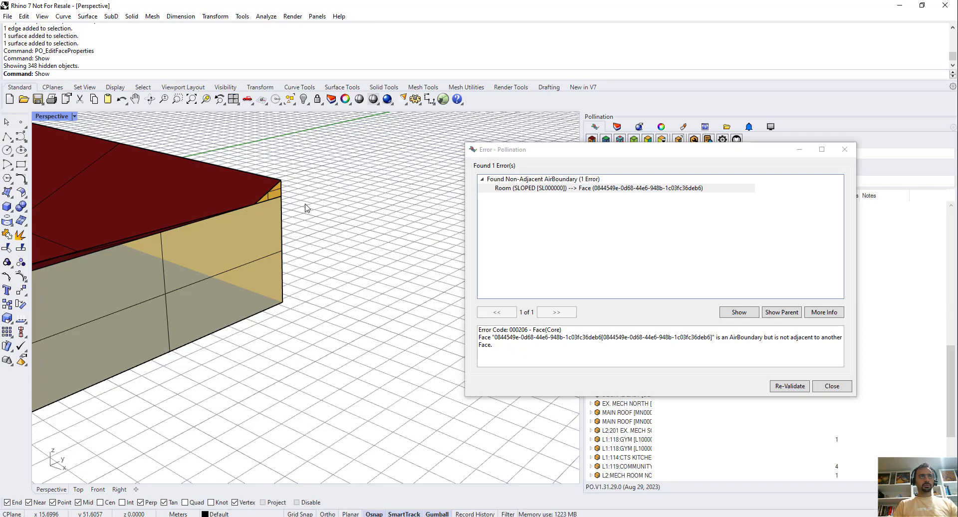
{"action": "scroll", "coordinate": [287, 218], "scroll_direction": "down", "scroll_amount": 5}
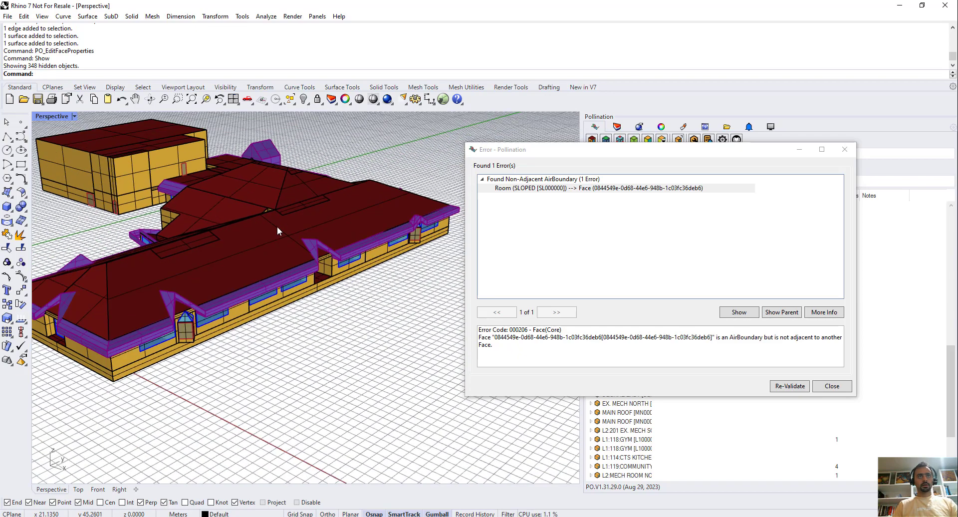
{"action": "scroll", "coordinate": [406, 257], "scroll_direction": "up", "scroll_amount": 2}
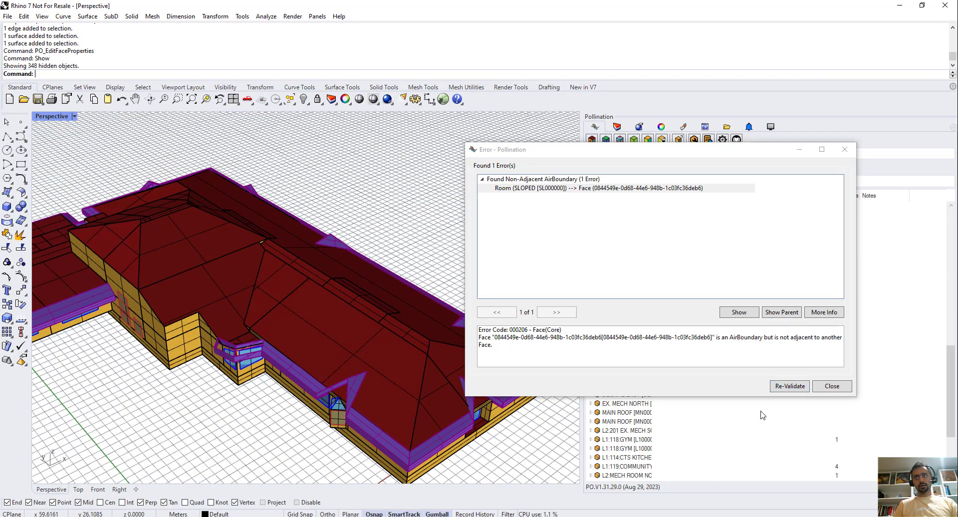
Re-validate the whole model with SelectedOnly and RoomOverlapsOnly both set to No, and dismiss the result.
{"action": "left_click", "coordinate": [782, 388]}
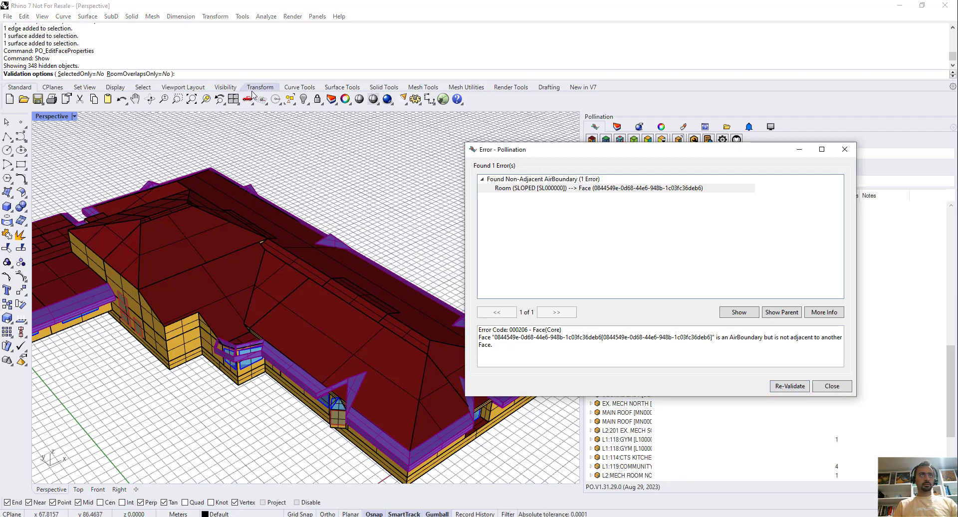
{"action": "left_click", "coordinate": [232, 75]}
{"action": "key", "text": "Return"}
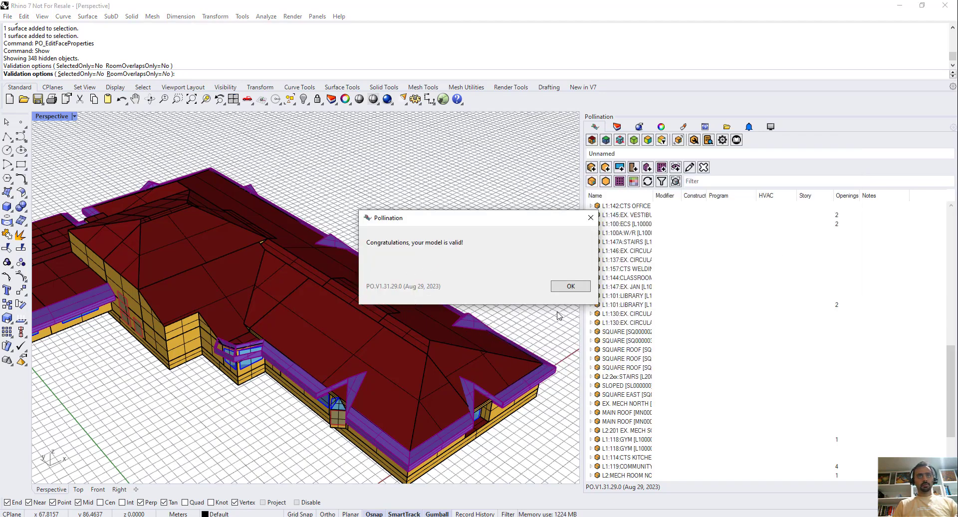
{"action": "left_click", "coordinate": [569, 286]}
Save the model as sample_model.3dm in the C:\pollination\ies-to-equest folder.
{"action": "scroll", "coordinate": [487, 239], "scroll_direction": "down", "scroll_amount": 8}
{"action": "scroll", "coordinate": [365, 303], "scroll_direction": "up", "scroll_amount": 2}
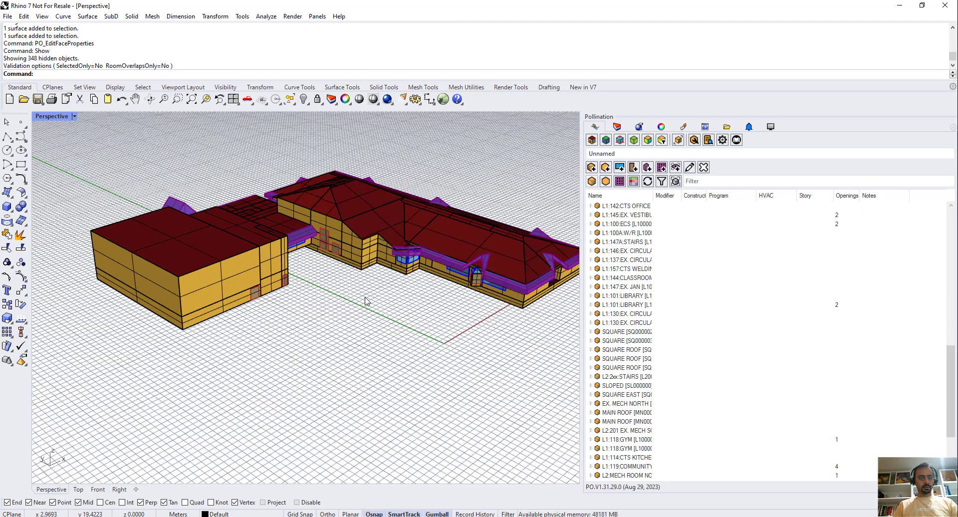
{"action": "key", "text": "ctrl+s"}
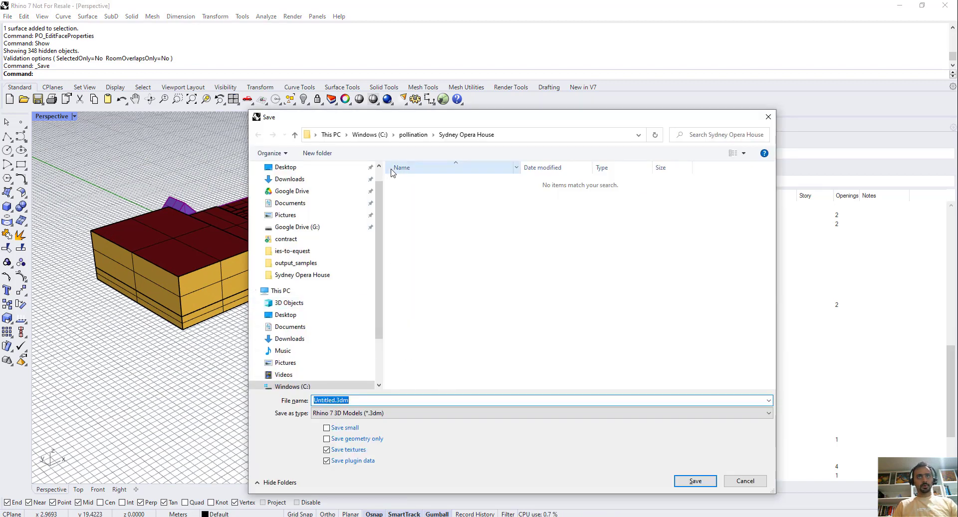
{"action": "left_click", "coordinate": [413, 135]}
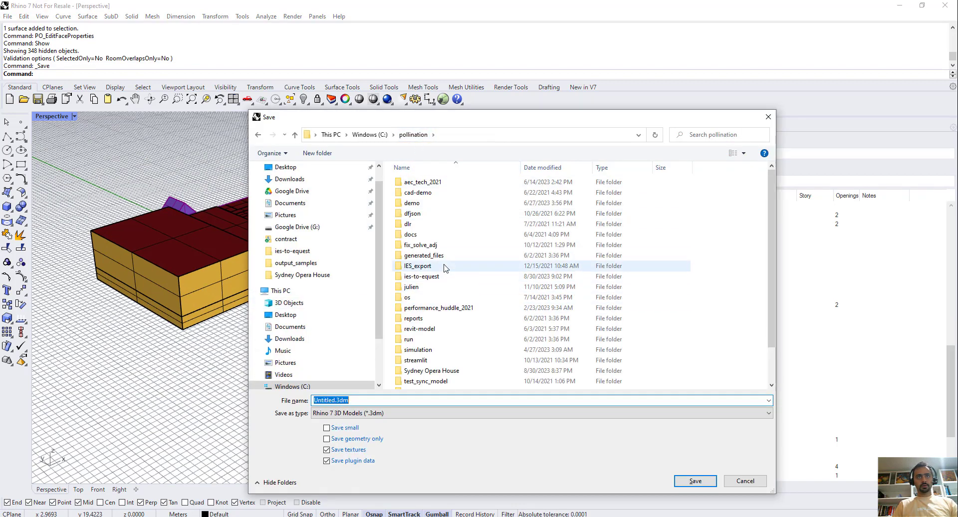
{"action": "double_click", "coordinate": [437, 276]}
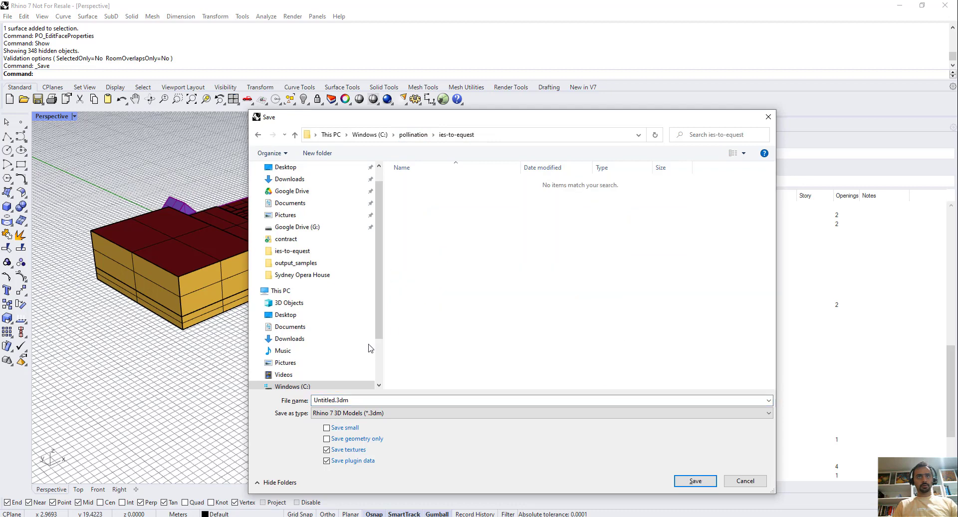
{"action": "left_click", "coordinate": [343, 401]}
{"action": "left_click", "coordinate": [333, 400]}
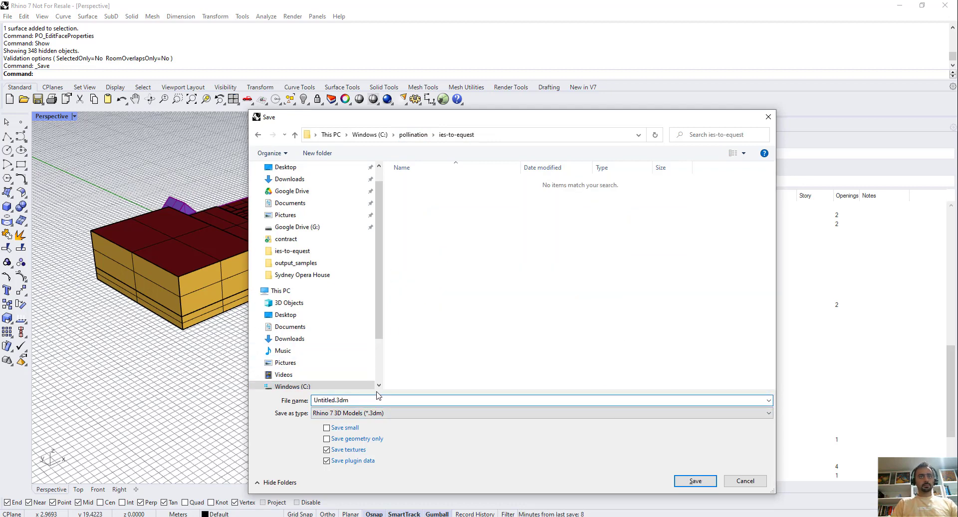
{"action": "key", "text": "BackSpace"}
{"action": "key", "text": "BackSpace"}
{"action": "key", "text": "BackSpace"}
{"action": "key", "text": "BackSpace"}
{"action": "key", "text": "BackSpace"}
{"action": "type", "text": "samp"}
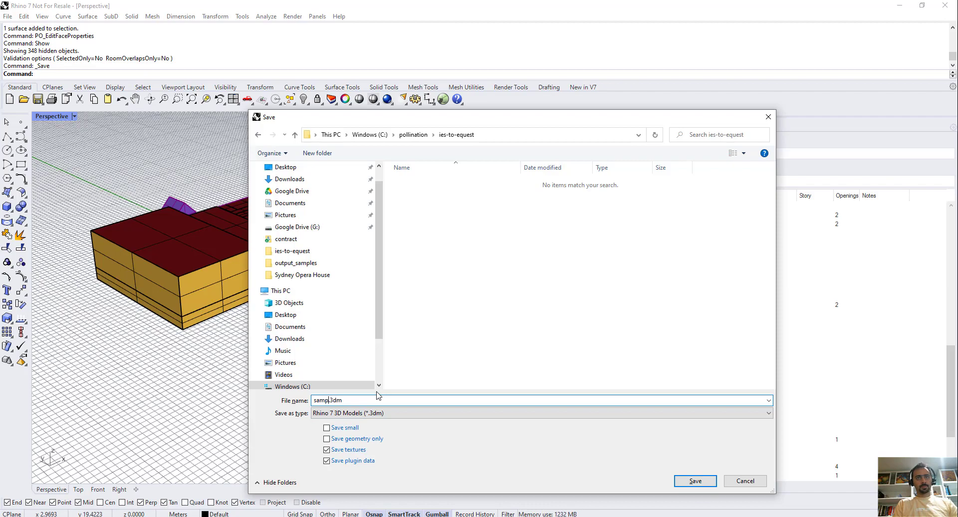
{"action": "type", "text": "le_model"}
{"action": "key", "text": "Return"}
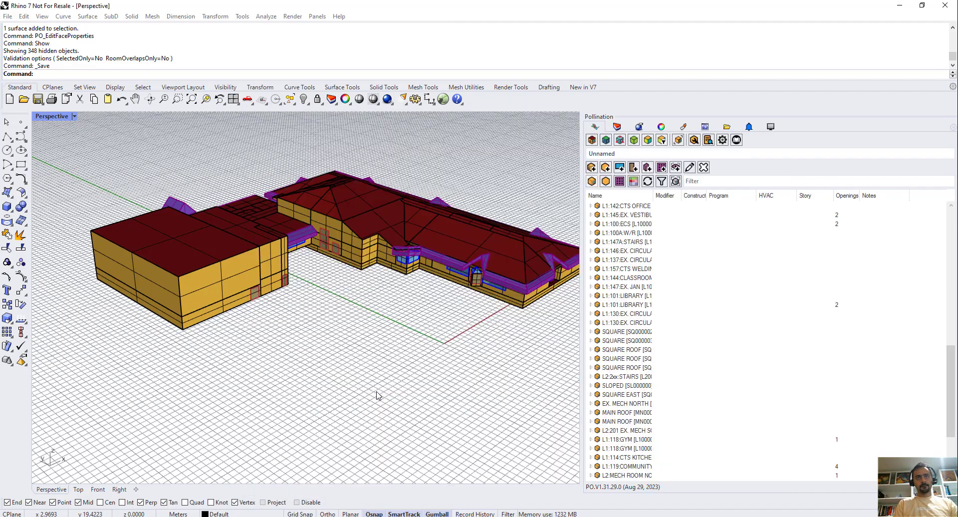
Save a copy of the model in eQuest Geometry format as sample_model.inp in the ies-to-equest folder.
{"action": "scroll", "coordinate": [227, 311], "scroll_direction": "down", "scroll_amount": 5}
{"action": "scroll", "coordinate": [347, 260], "scroll_direction": "up", "scroll_amount": 5}
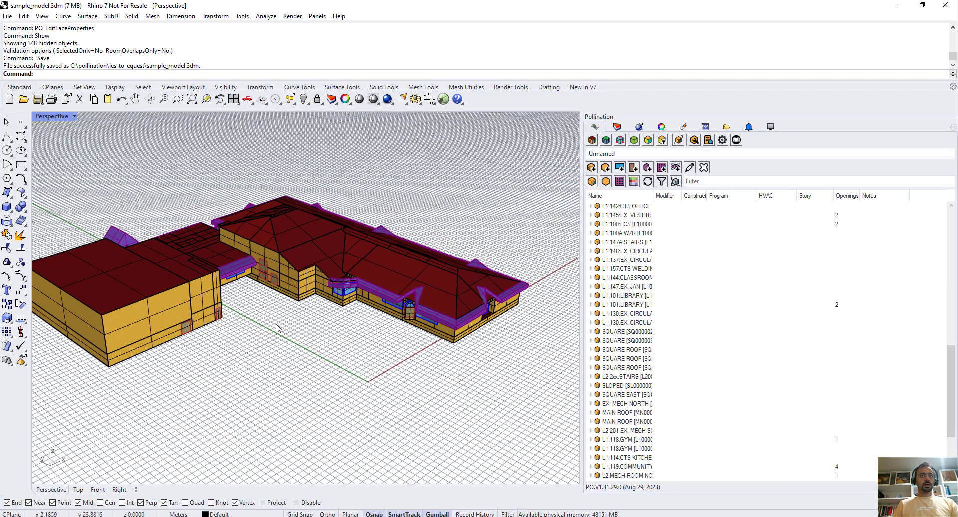
{"action": "right_click_drag", "start_coordinate": [269, 352], "coordinate": [312, 340], "text": "shift"}
{"action": "type", "text": "SaveAs"}
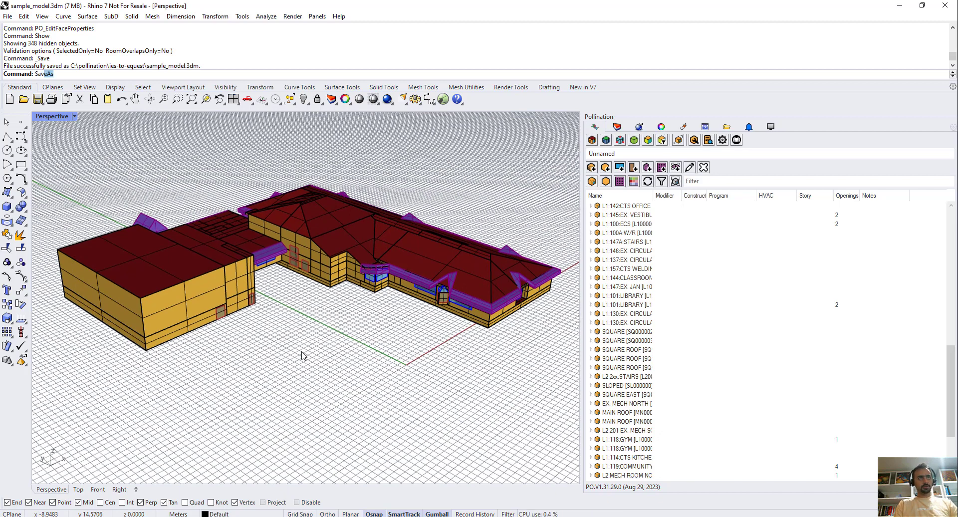
{"action": "key", "text": "Return"}
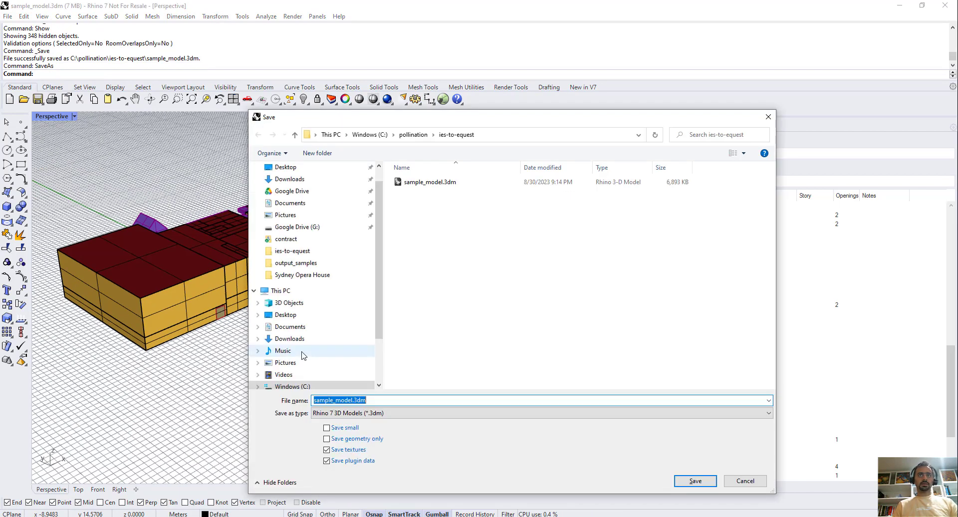
{"action": "left_click", "coordinate": [384, 413]}
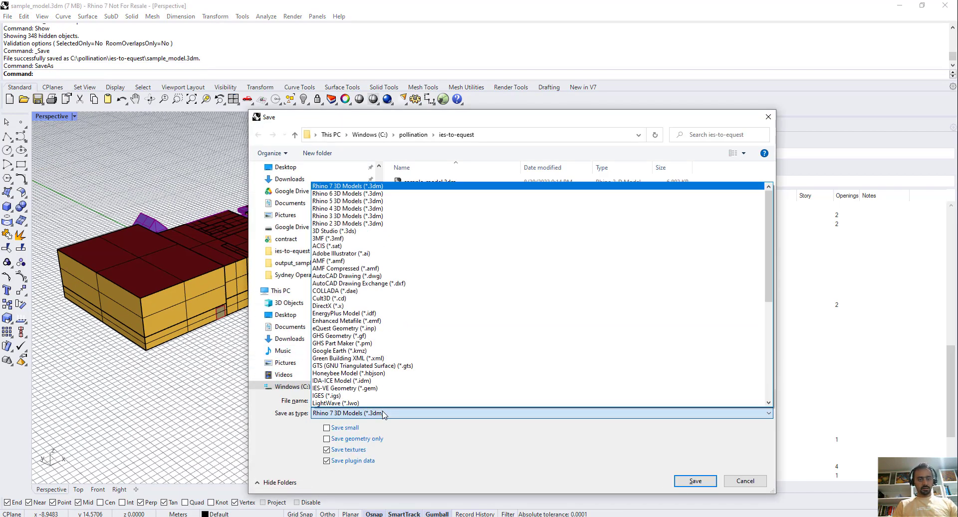
{"action": "key", "text": "e"}
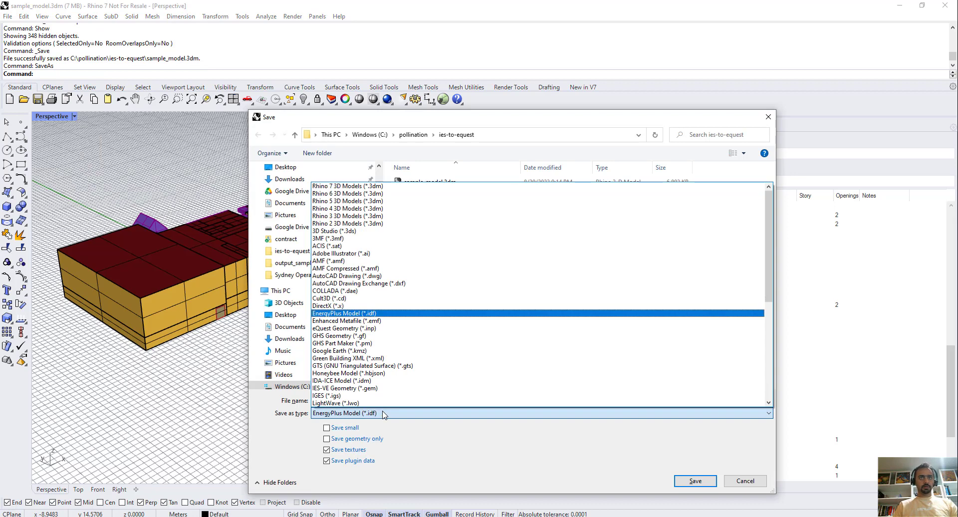
{"action": "left_click", "coordinate": [374, 328]}
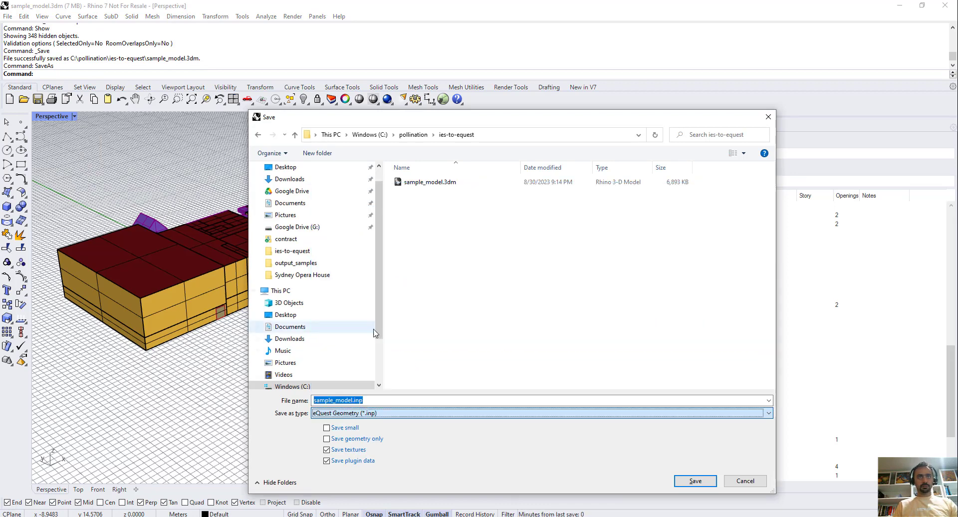
{"action": "left_click", "coordinate": [692, 481]}
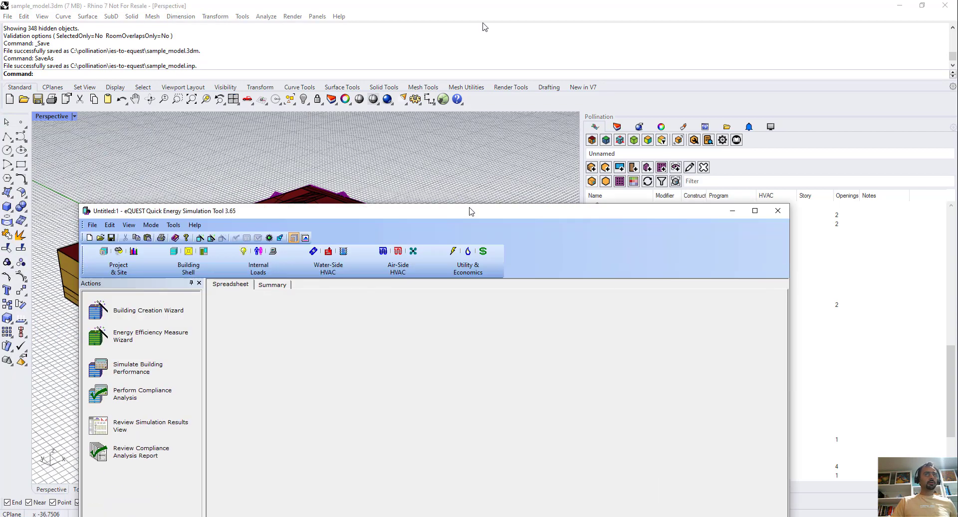
Switch to eQUEST and open sample_model.inp from ies-to-equest as a DOE-2.2 BDL input file, creating the project with the proposed settings.
{"action": "double_click", "coordinate": [471, 211]}
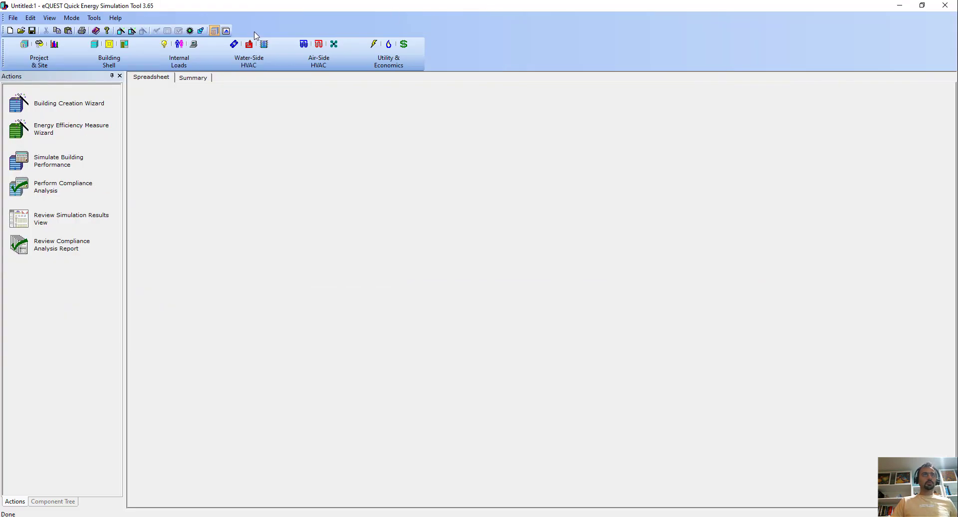
{"action": "left_click", "coordinate": [21, 30]}
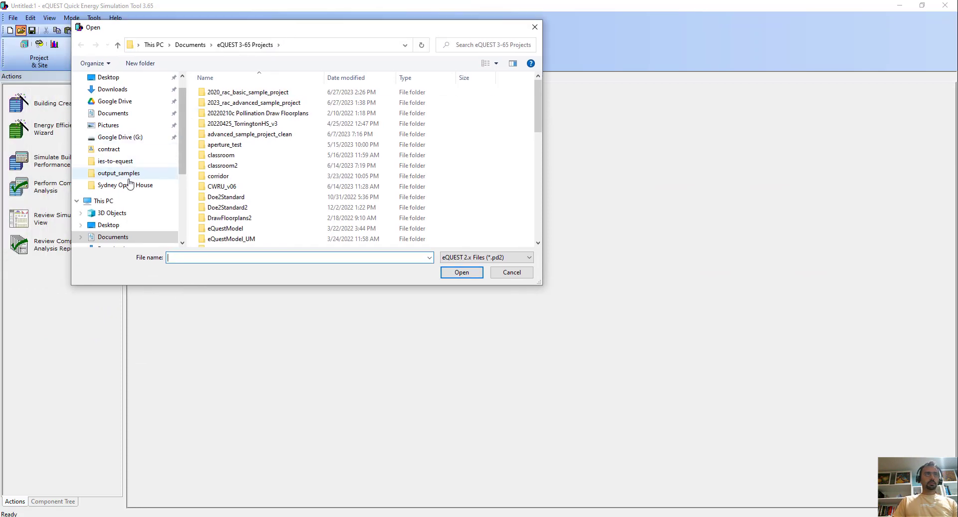
{"action": "left_click", "coordinate": [120, 161]}
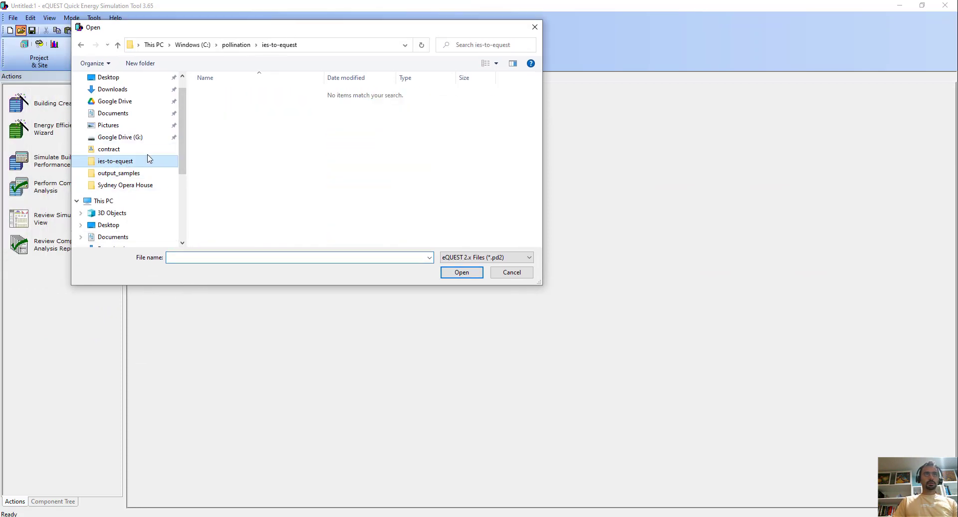
{"action": "left_click", "coordinate": [510, 258]}
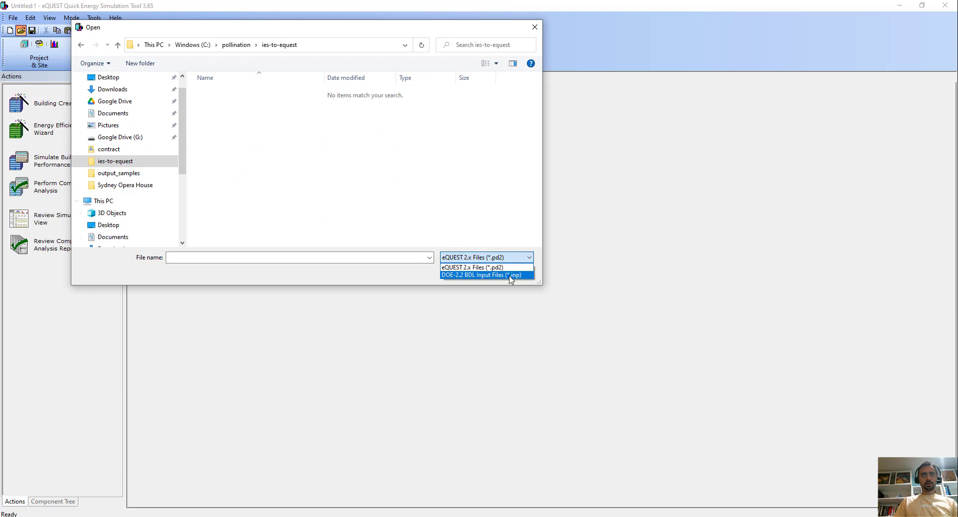
{"action": "left_click", "coordinate": [510, 275]}
{"action": "left_click", "coordinate": [250, 95]}
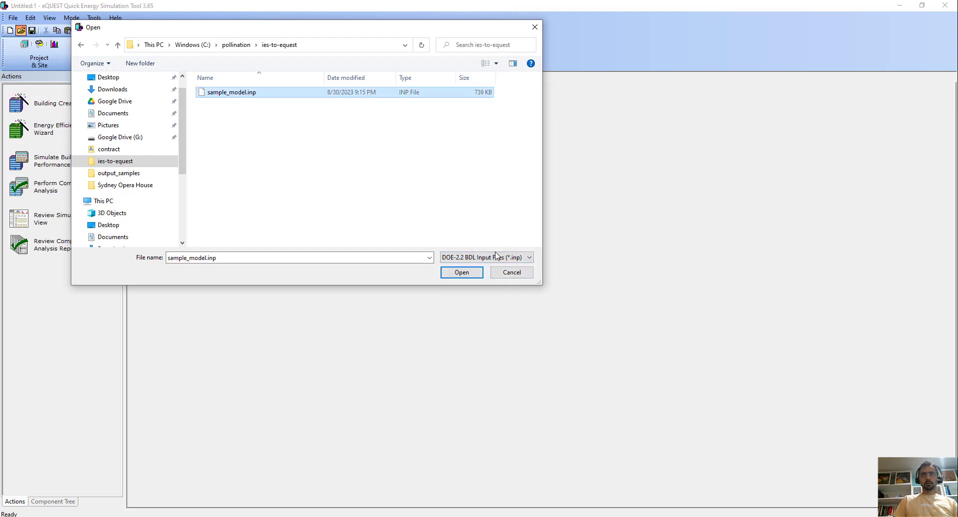
{"action": "left_click", "coordinate": [460, 273]}
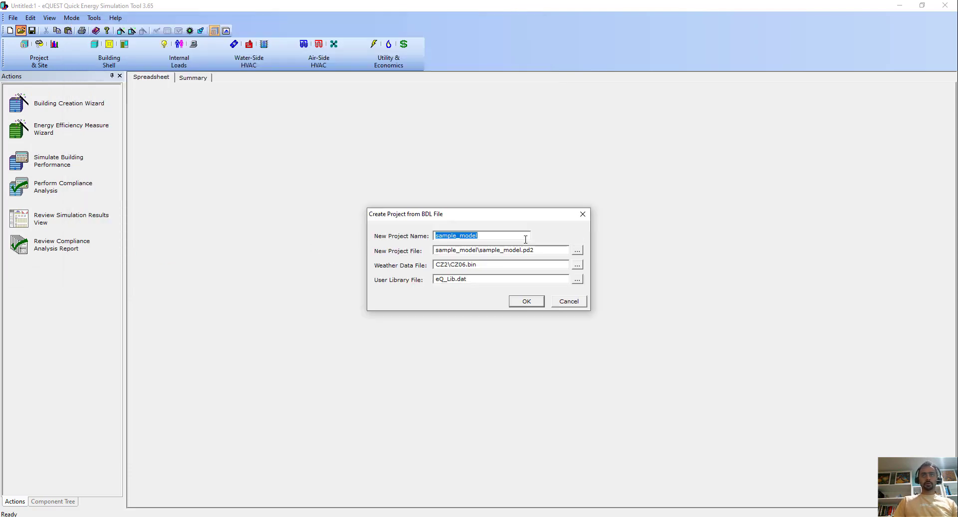
{"action": "left_click", "coordinate": [524, 302]}
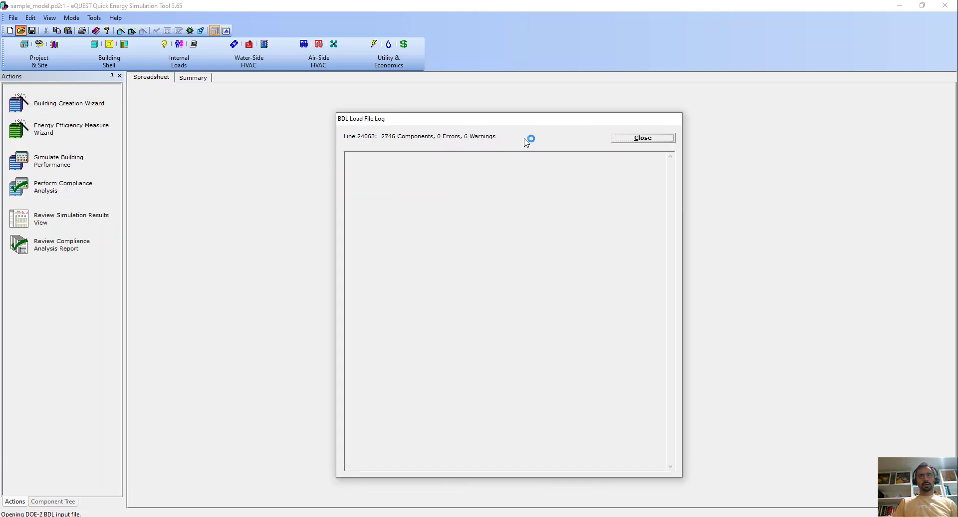
Close the BDL load log, view the Level_1 and Level_3 floor plans, and collapse Level_1 to Level_3 in the component tree.
{"action": "left_click", "coordinate": [642, 141]}
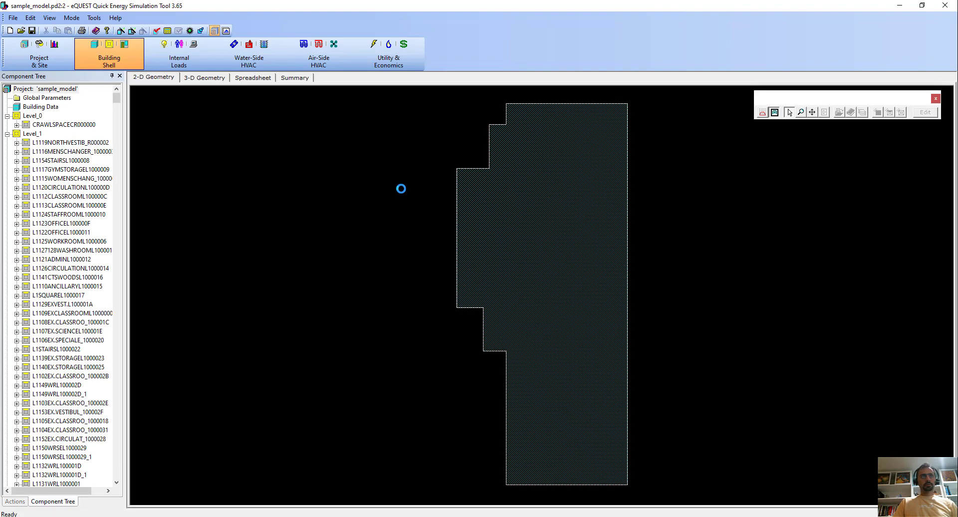
{"action": "left_click", "coordinate": [16, 135]}
{"action": "left_click", "coordinate": [7, 134]}
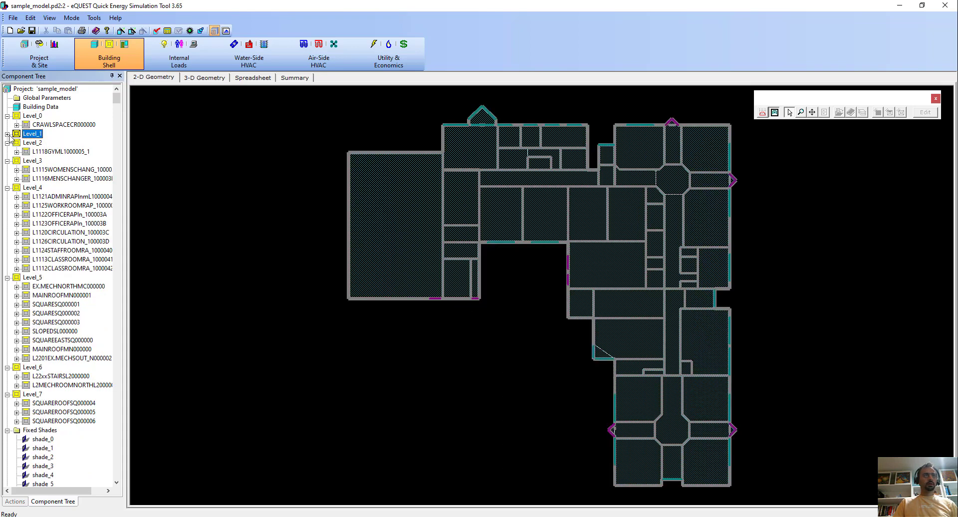
{"action": "left_click", "coordinate": [16, 142]}
{"action": "left_click", "coordinate": [15, 160]}
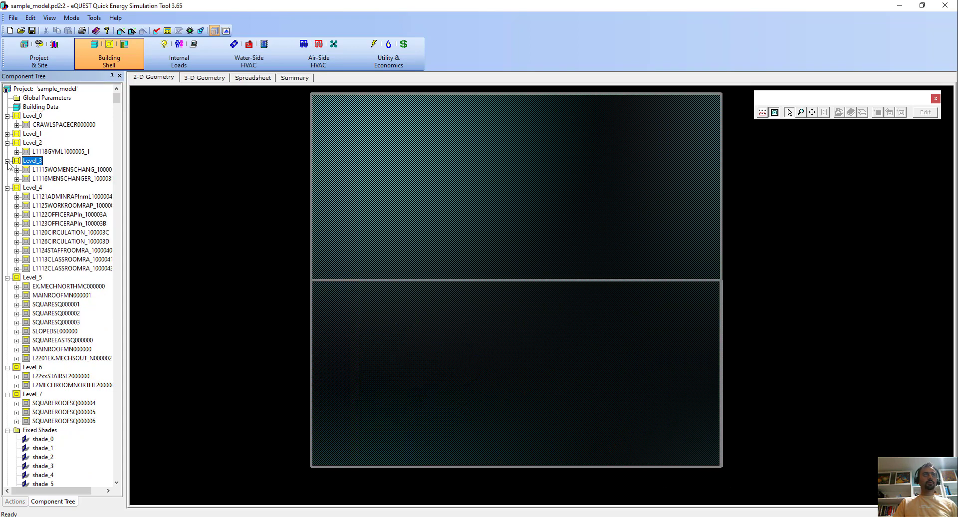
{"action": "left_click", "coordinate": [7, 161]}
{"action": "left_click", "coordinate": [7, 142]}
View the floor plans of Level_4, Level_6 and Level_7, and collapse the remaining levels in the component tree.
{"action": "left_click", "coordinate": [17, 161]}
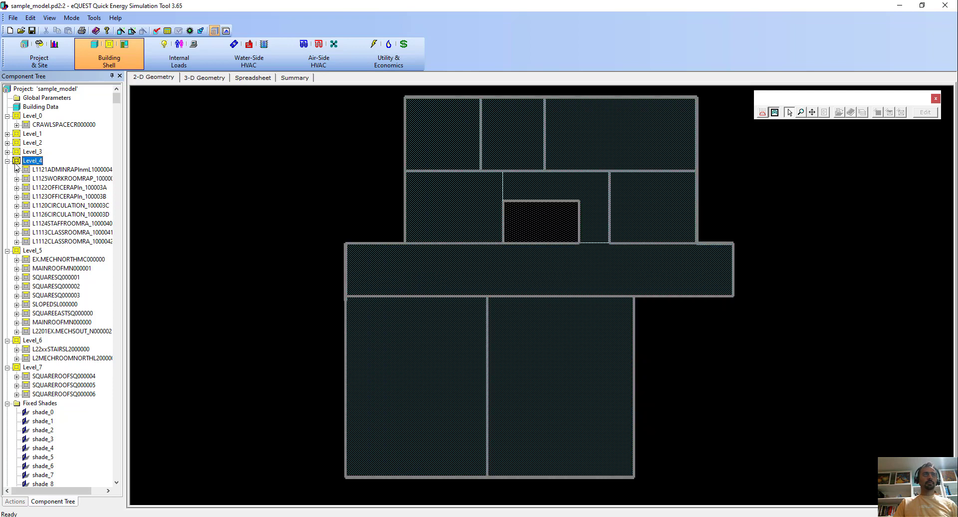
{"action": "left_click", "coordinate": [7, 160]}
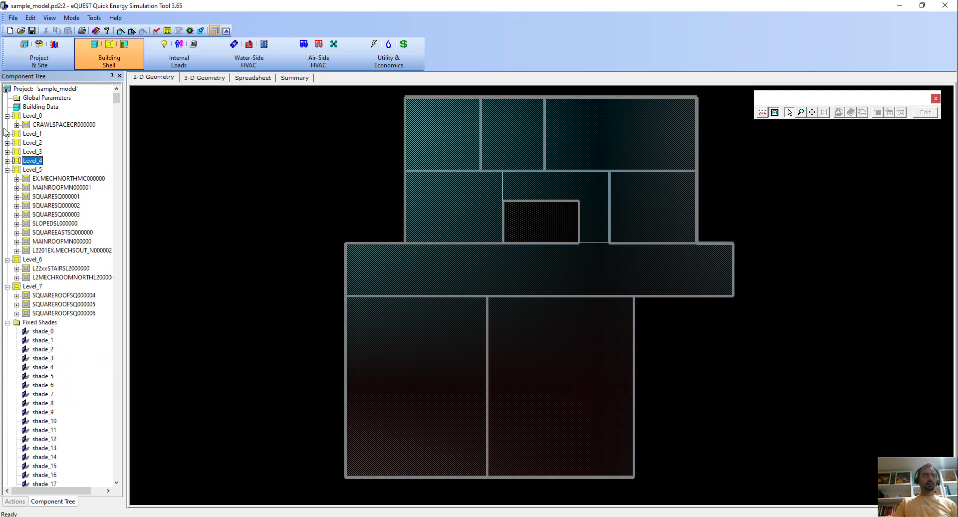
{"action": "left_click", "coordinate": [8, 116]}
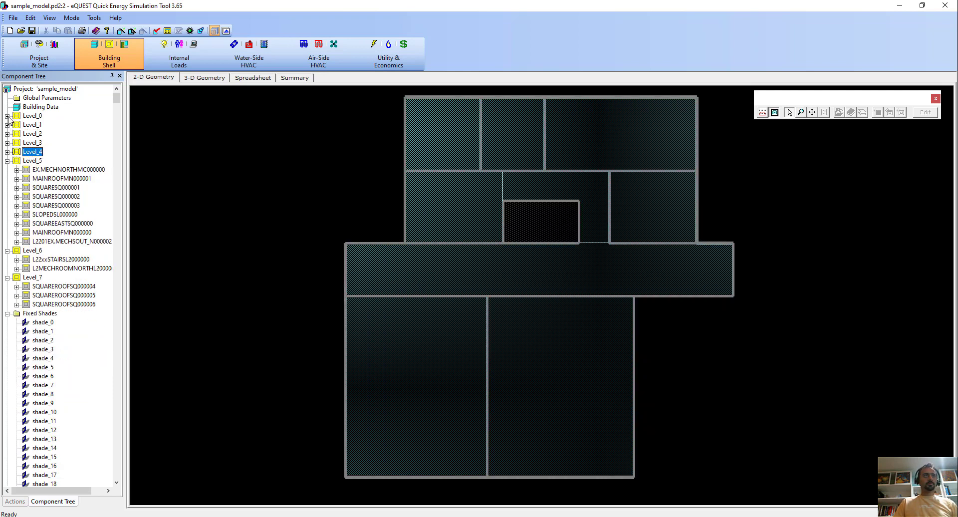
{"action": "left_click", "coordinate": [8, 161]}
{"action": "left_click", "coordinate": [33, 170]}
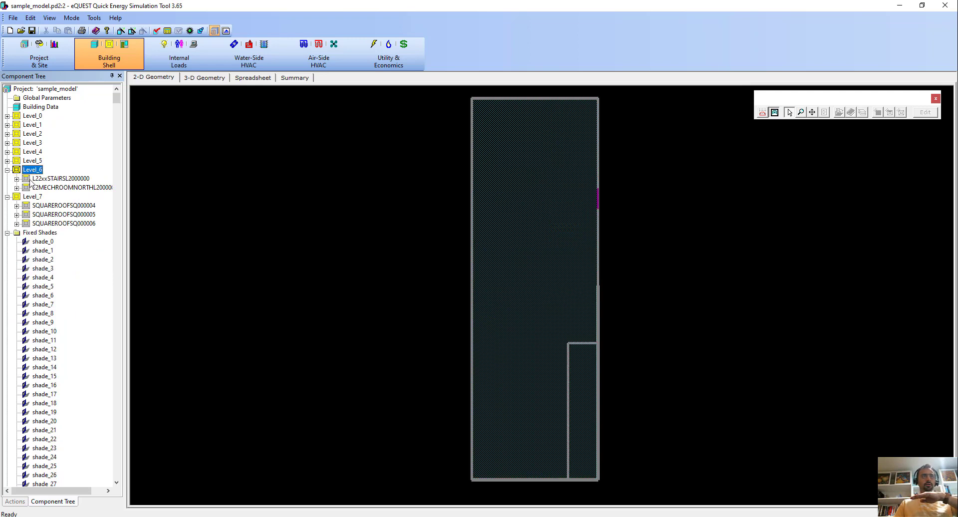
{"action": "left_click", "coordinate": [30, 197]}
{"action": "left_click", "coordinate": [7, 196]}
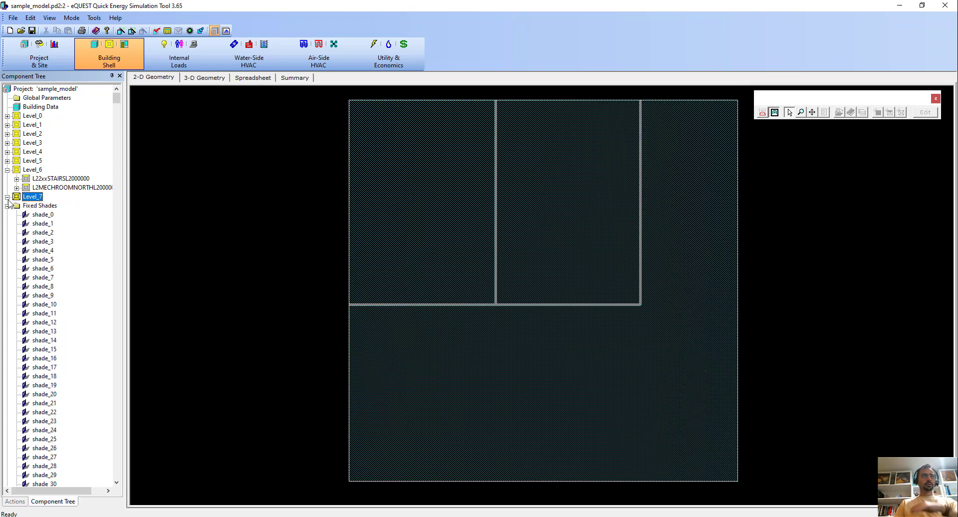
{"action": "left_click", "coordinate": [8, 169]}
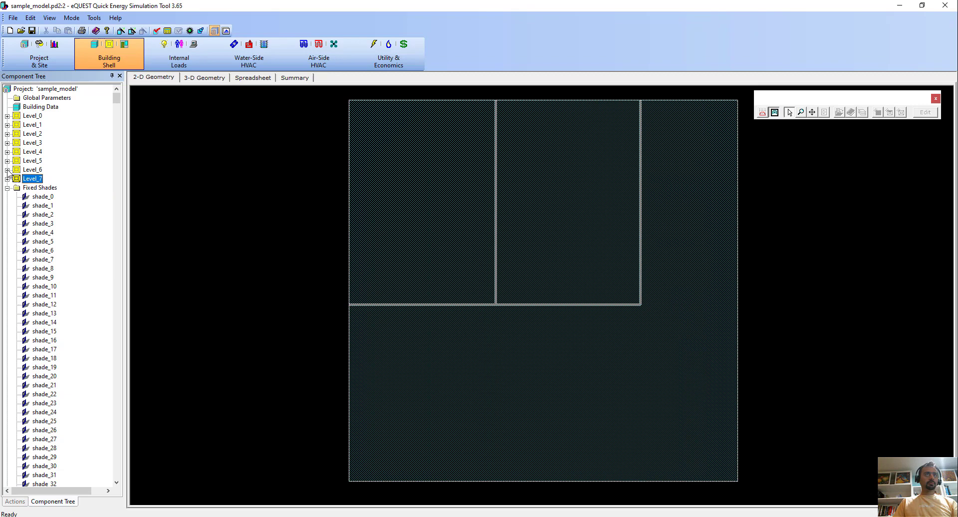
Show the building shell in 3-D and examine it from the south-west, including the courtyard side.
{"action": "left_click", "coordinate": [192, 78]}
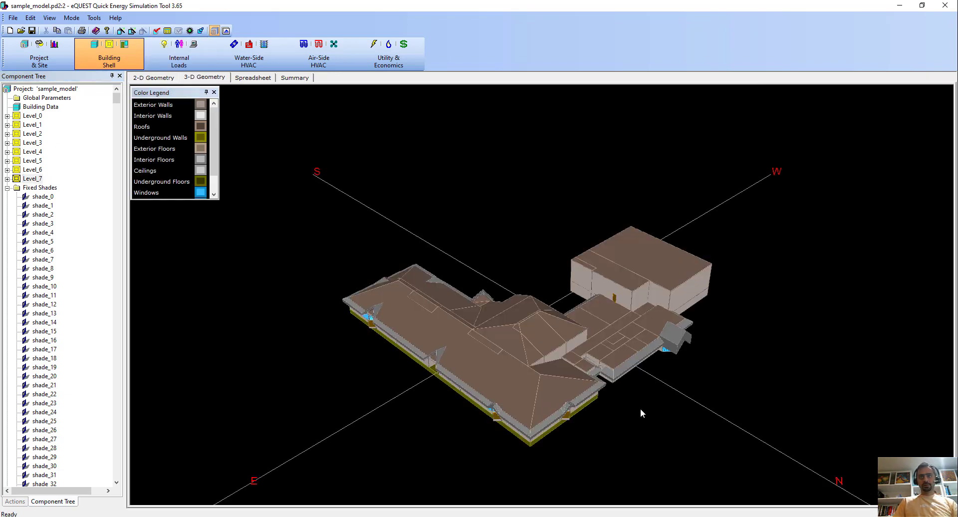
{"action": "left_click_drag", "start_coordinate": [639, 408], "coordinate": [547, 371]}
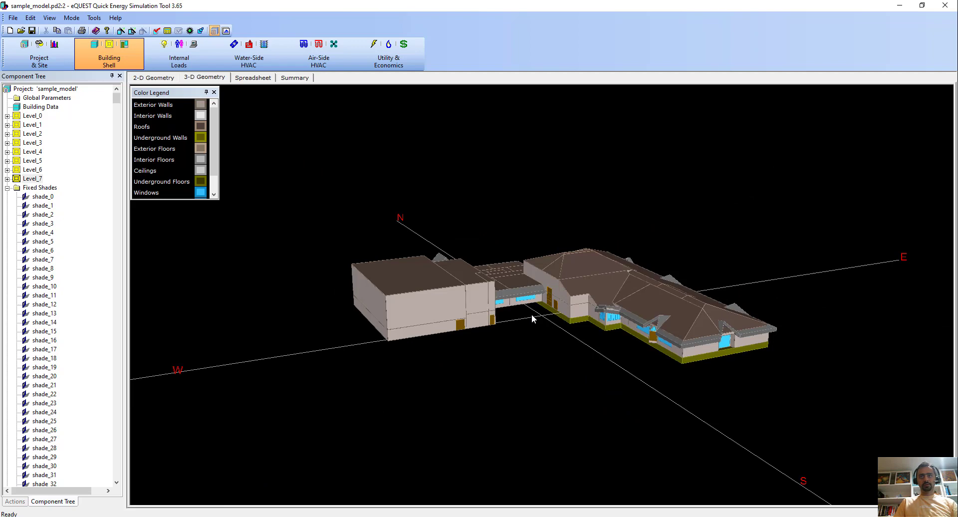
{"action": "left_click_drag", "start_coordinate": [531, 314], "coordinate": [528, 314]}
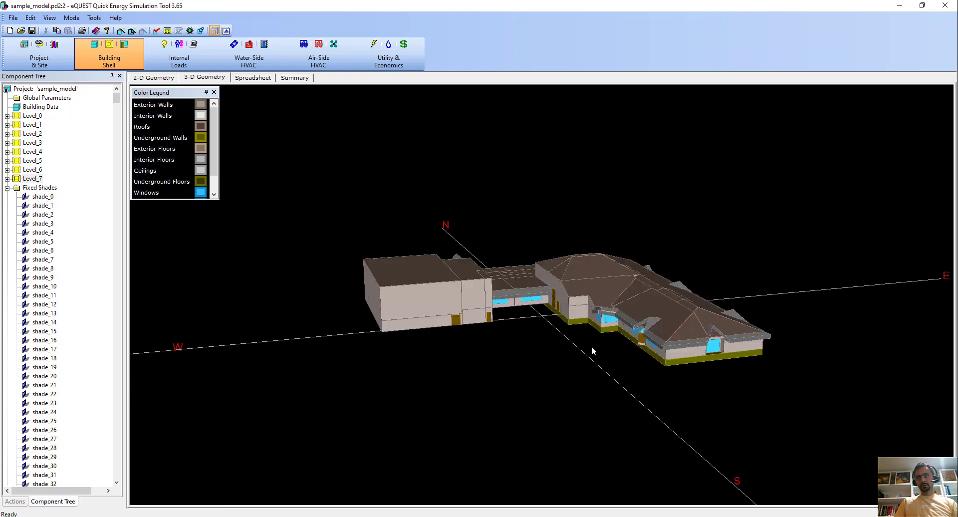
{"action": "left_click_drag", "start_coordinate": [628, 355], "coordinate": [666, 447]}
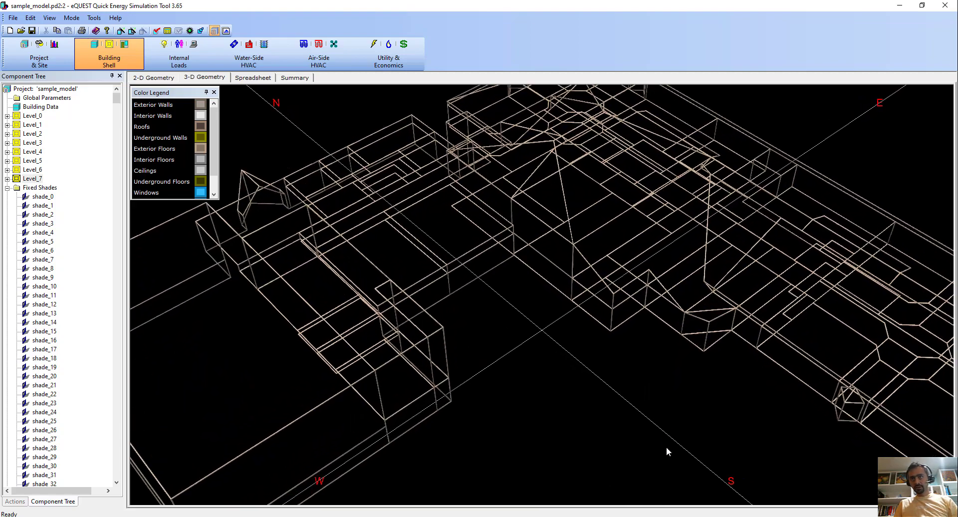
{"action": "left_click_drag", "start_coordinate": [728, 336], "coordinate": [726, 382], "text": "ctrl"}
{"action": "left_click_drag", "start_coordinate": [767, 333], "coordinate": [803, 355], "text": "ctrl"}
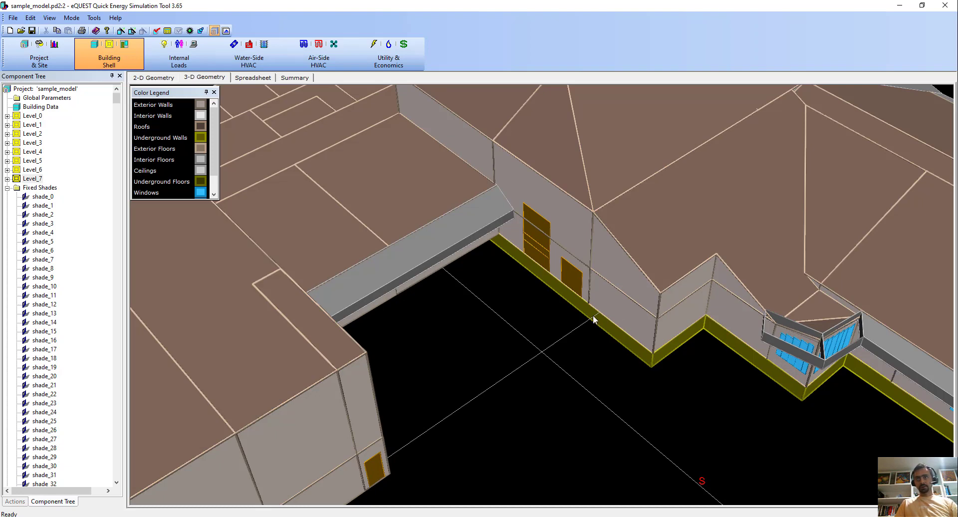
Examine the underground walls, doors, windows and shades around the link between the tall block and the main building.
{"action": "right_click", "coordinate": [808, 370]}
{"action": "left_click", "coordinate": [699, 401]}
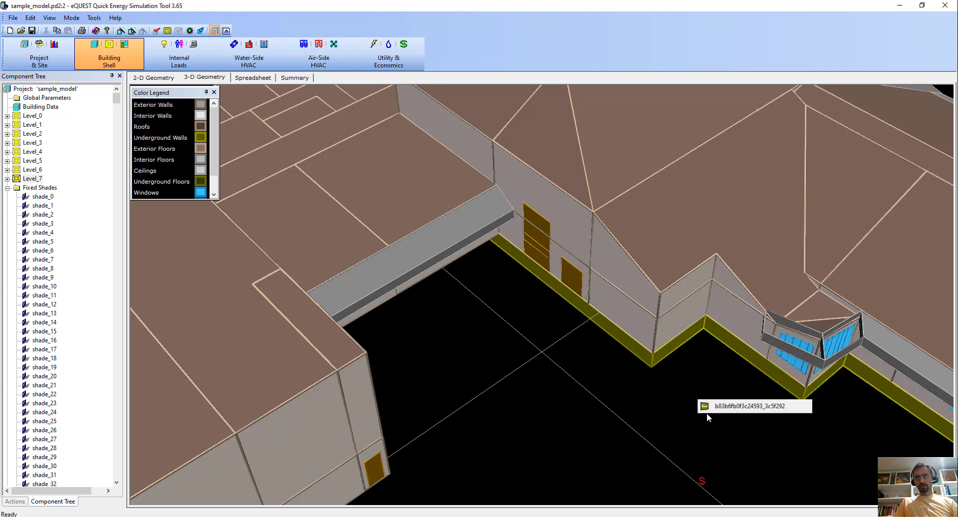
{"action": "left_click_drag", "start_coordinate": [706, 412], "coordinate": [596, 243]}
{"action": "scroll", "coordinate": [549, 337], "scroll_direction": "down", "scroll_amount": 3}
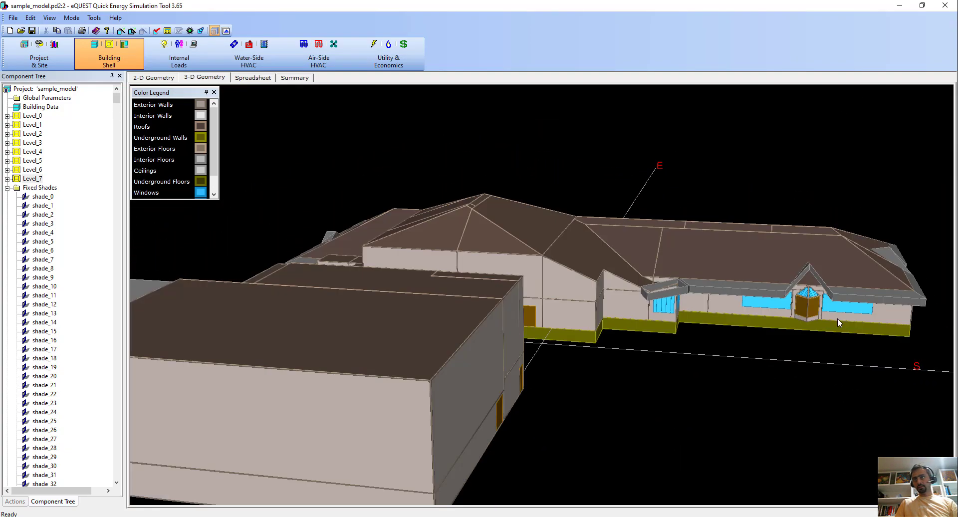
{"action": "left_click_drag", "start_coordinate": [828, 295], "coordinate": [889, 314]}
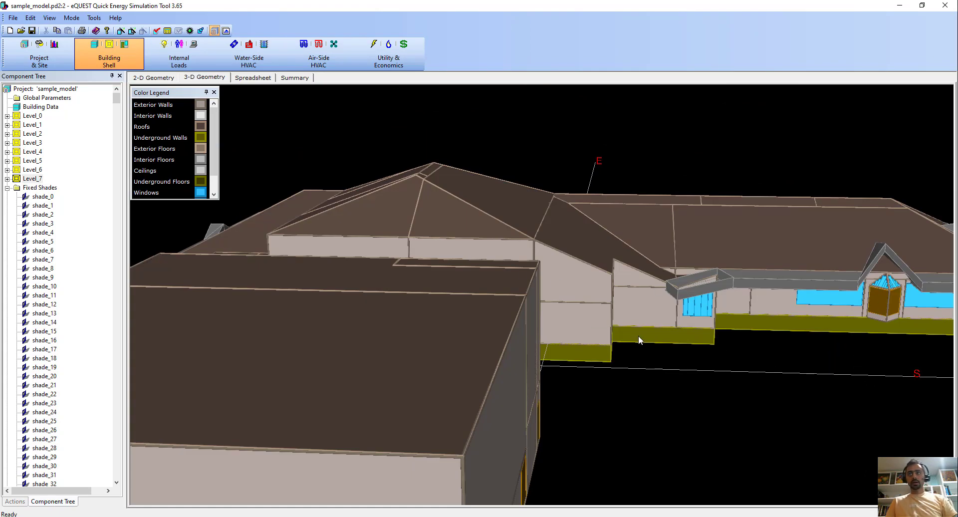
{"action": "left_click_drag", "start_coordinate": [747, 369], "coordinate": [633, 375]}
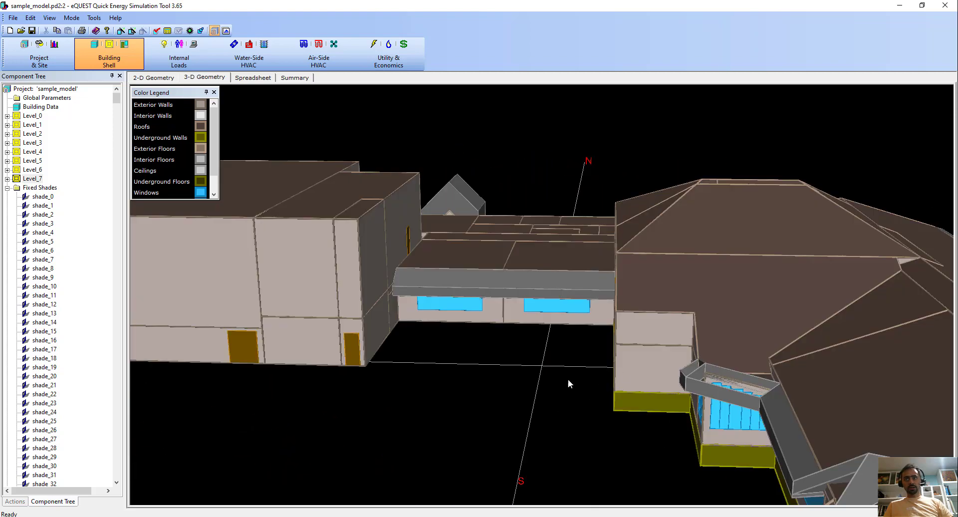
{"action": "left_click_drag", "start_coordinate": [568, 379], "coordinate": [579, 376]}
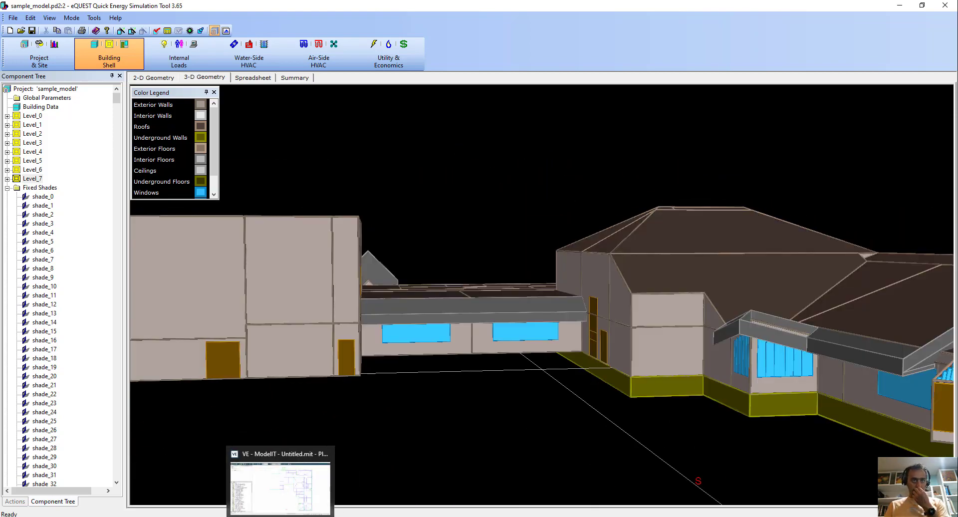
Switch to Rhino and examine the nested windows in the recessed central entrance of the long facade.
{"action": "left_click", "coordinate": [303, 514]}
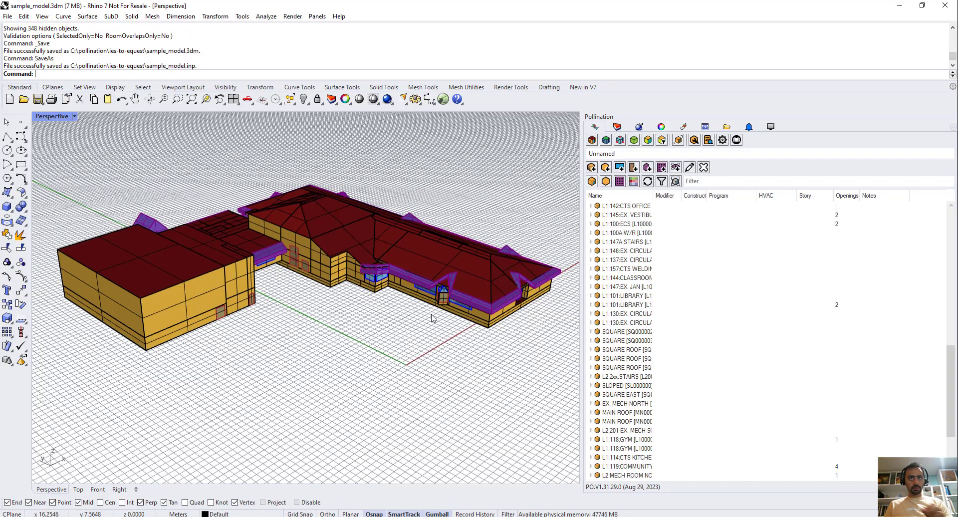
{"action": "right_click_drag", "start_coordinate": [402, 353], "coordinate": [186, 322]}
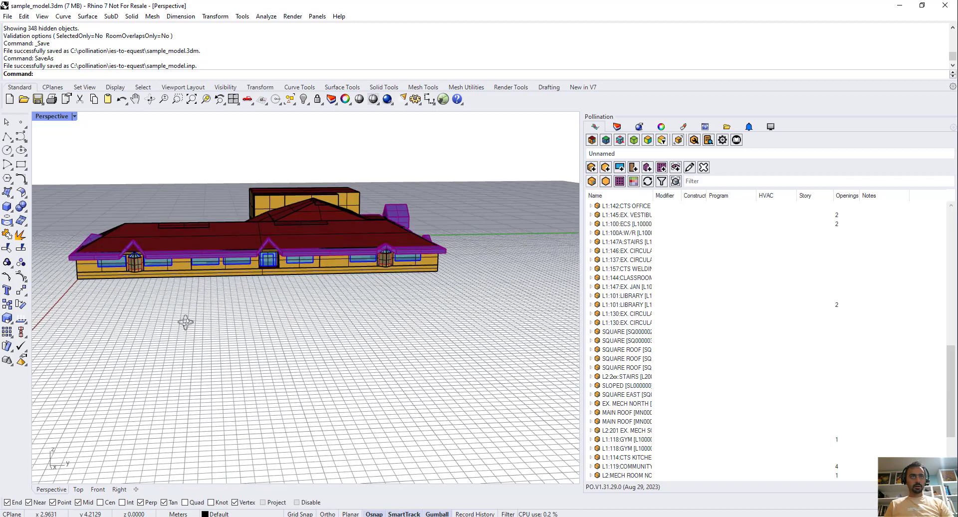
{"action": "scroll", "coordinate": [240, 258], "scroll_direction": "up", "scroll_amount": 10}
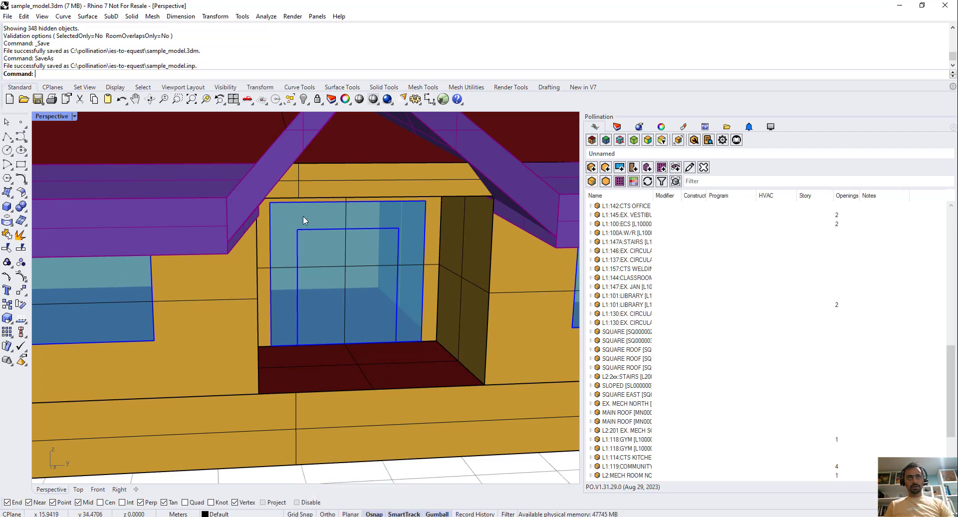
Switch back to eQUEST, reset the 3-D view and examine the central entrance on the east facade.
{"action": "left_click", "coordinate": [393, 516]}
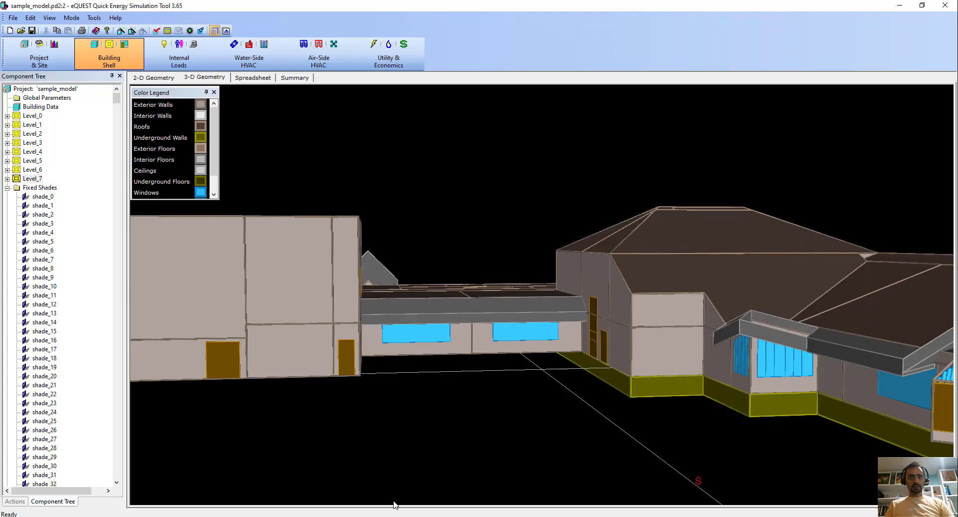
{"action": "right_click", "coordinate": [513, 396]}
{"action": "left_click", "coordinate": [545, 403]}
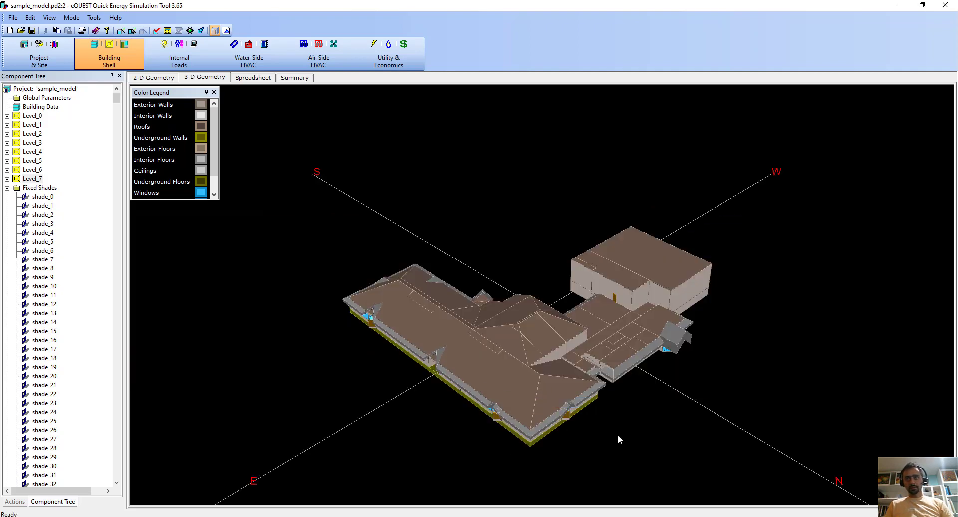
{"action": "left_click_drag", "start_coordinate": [632, 406], "coordinate": [589, 411]}
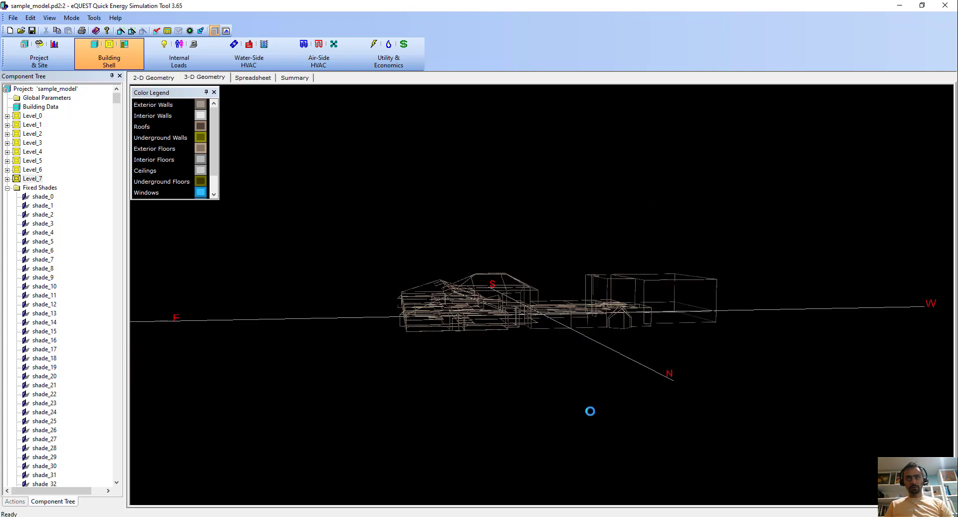
{"action": "left_click_drag", "start_coordinate": [579, 346], "coordinate": [544, 349]}
{"action": "mouse_move", "coordinate": [594, 318]}
{"action": "left_mouse_down"}
{"action": "mouse_move", "coordinate": [578, 317]}
{"action": "mouse_move", "coordinate": [659, 367]}
{"action": "mouse_move", "coordinate": [639, 350]}
{"action": "mouse_move", "coordinate": [582, 341]}
{"action": "mouse_move", "coordinate": [693, 375]}
{"action": "mouse_move", "coordinate": [640, 380]}
{"action": "left_mouse_up"}
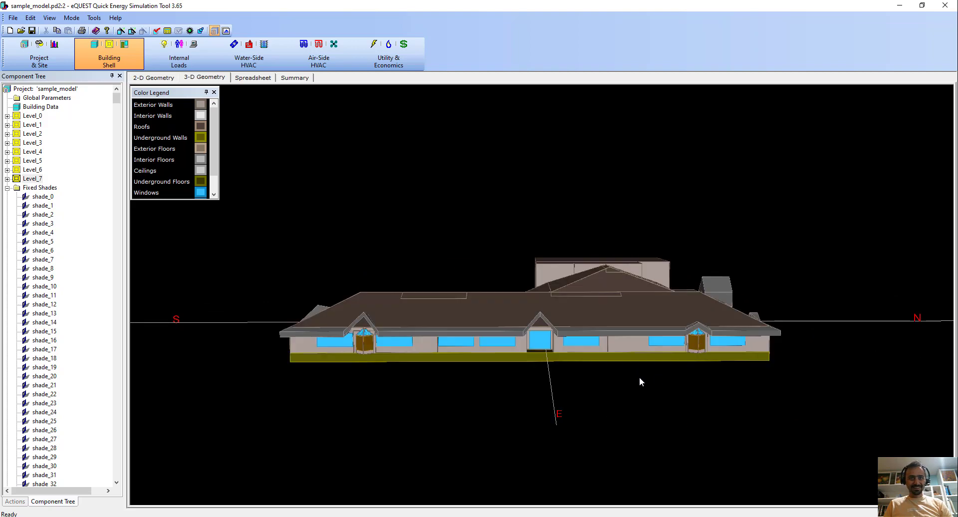
{"action": "left_click_drag", "start_coordinate": [546, 339], "coordinate": [518, 456], "text": "ctrl"}
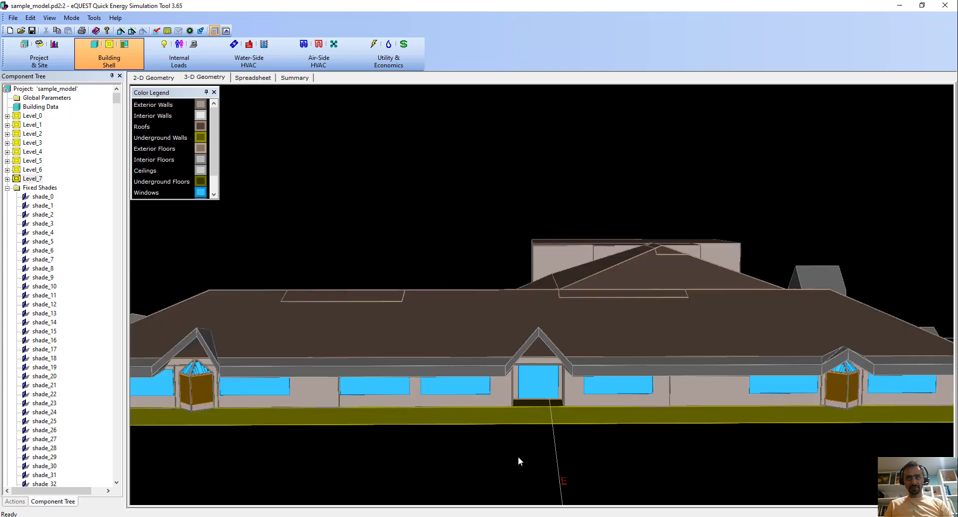
Select the exterior wall of the central east entrance and the window in it to locate both in the component tree.
{"action": "mouse_move", "coordinate": [550, 387]}
{"action": "left_mouse_down", "text": "ctrl"}
{"action": "mouse_move", "coordinate": [546, 395]}
{"action": "mouse_move", "coordinate": [540, 387]}
{"action": "left_mouse_up", "text": "ctrl"}
{"action": "left_click", "coordinate": [540, 387]}
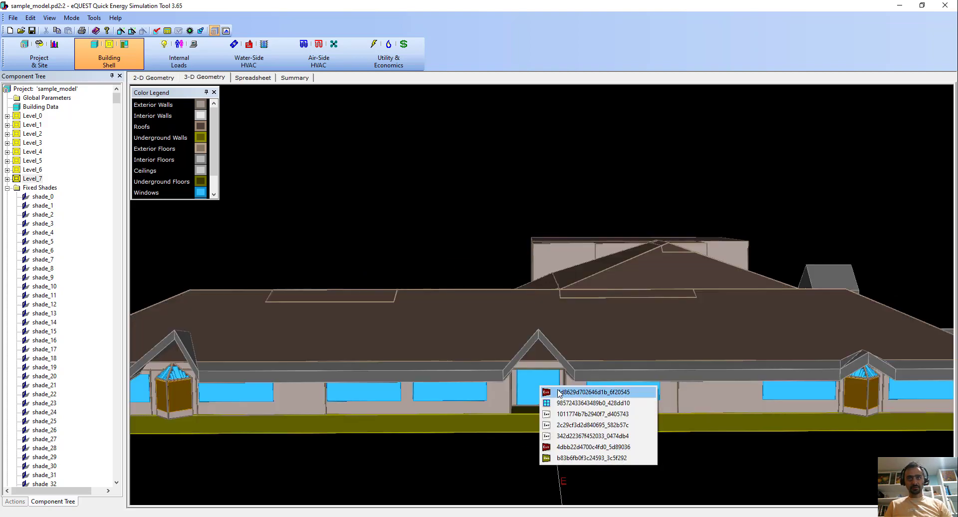
{"action": "left_click", "coordinate": [547, 389]}
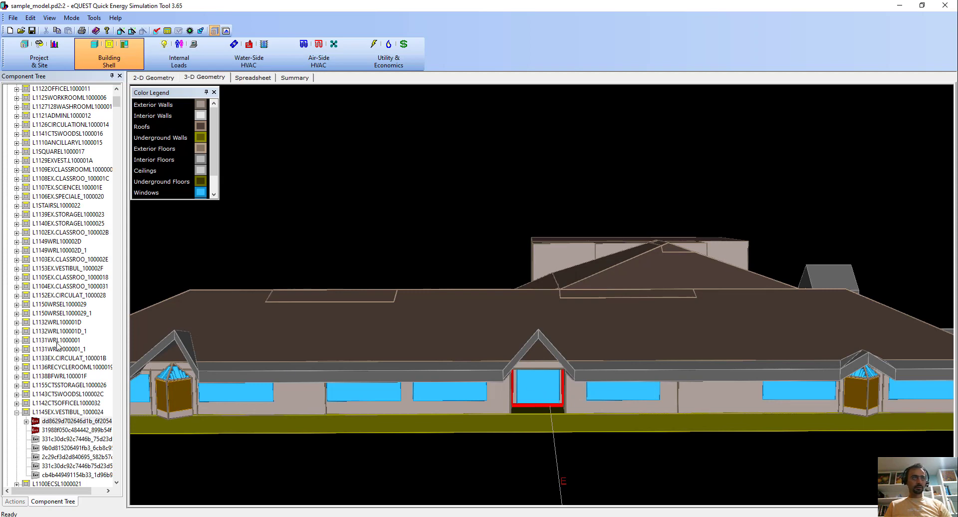
{"action": "scroll", "coordinate": [57, 345], "scroll_direction": "down", "scroll_amount": 8}
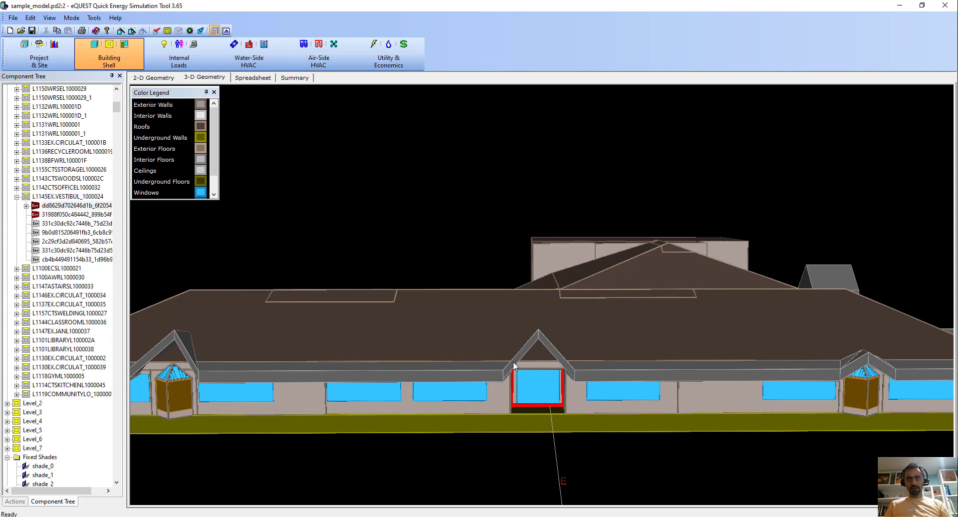
{"action": "left_click", "coordinate": [538, 388]}
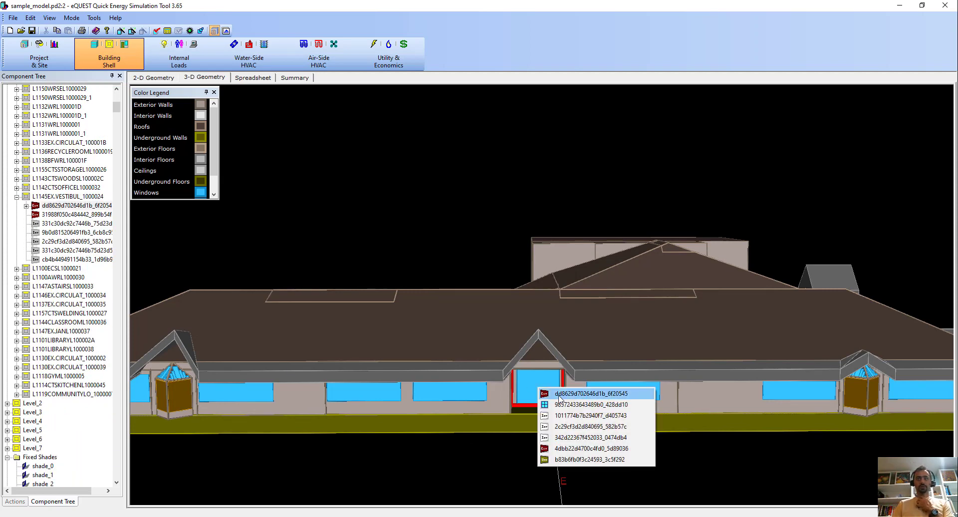
{"action": "left_click", "coordinate": [559, 403]}
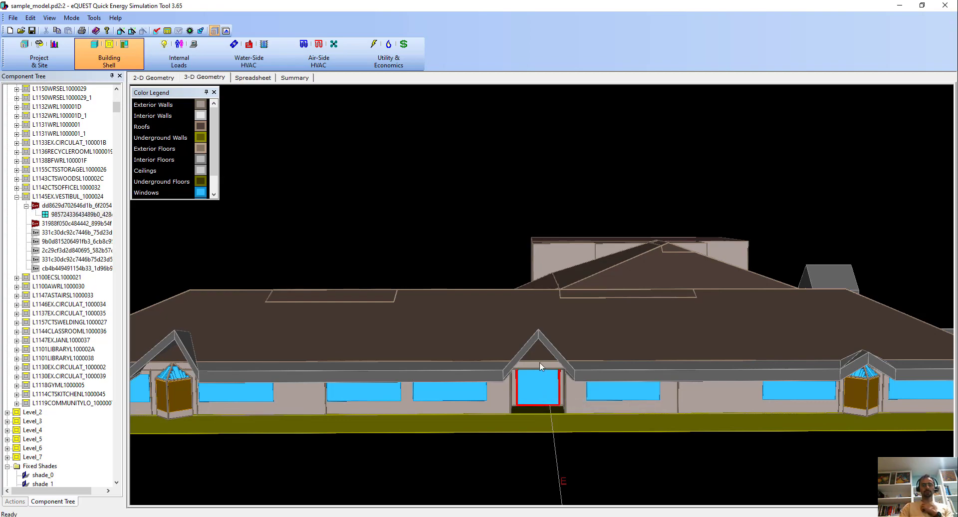
Switch to Rhino to compare the entrance's nested windows, and return to eQUEST to view the whole building from the south-west.
{"action": "key", "text": "alt+Tab"}
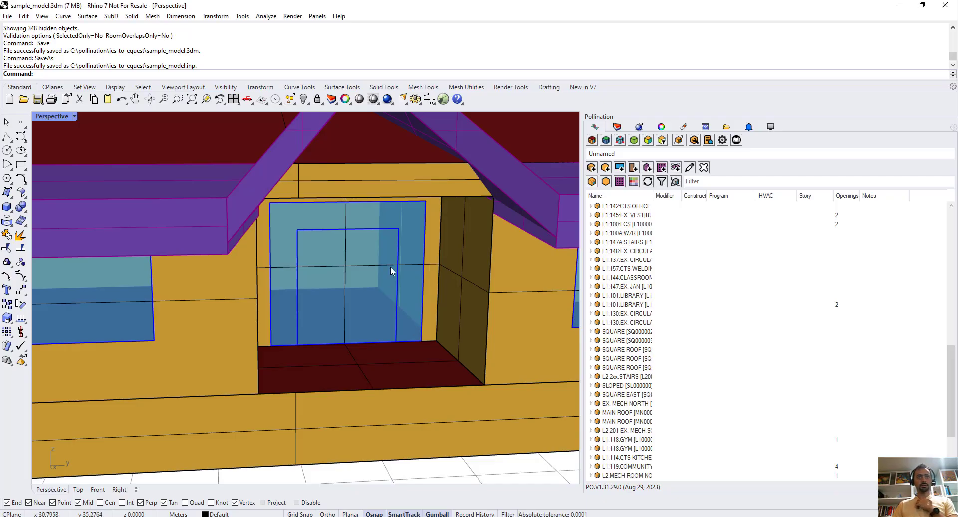
{"action": "scroll", "coordinate": [423, 169], "scroll_direction": "up", "scroll_amount": 3}
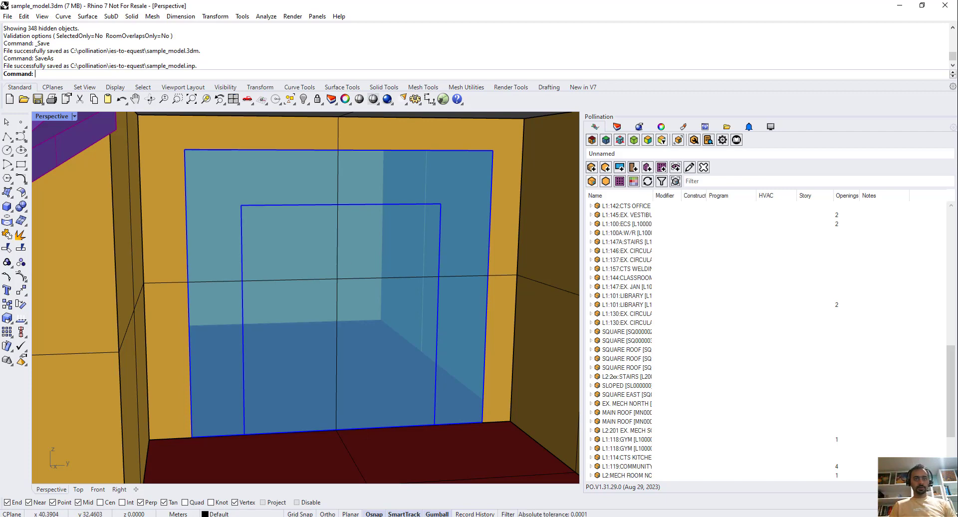
{"action": "left_click", "coordinate": [399, 516]}
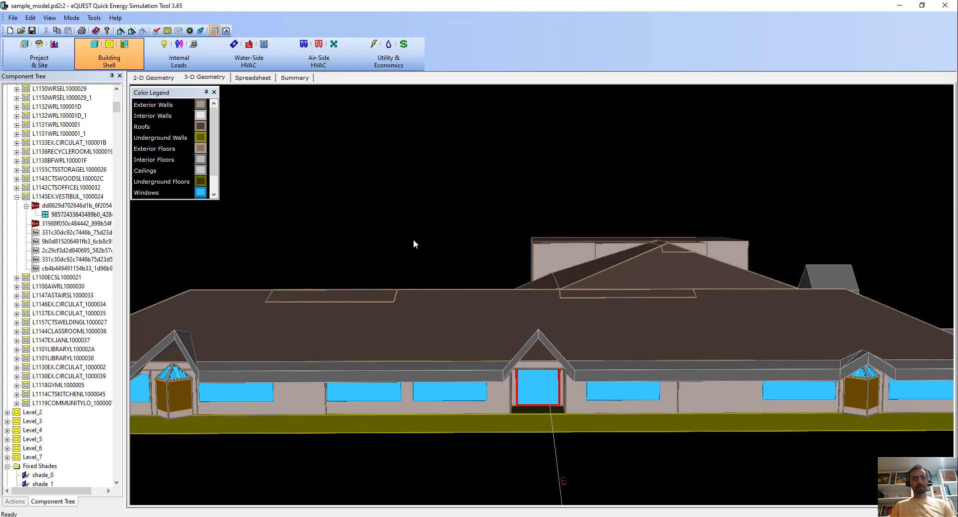
{"action": "left_click_drag", "start_coordinate": [390, 244], "coordinate": [410, 182]}
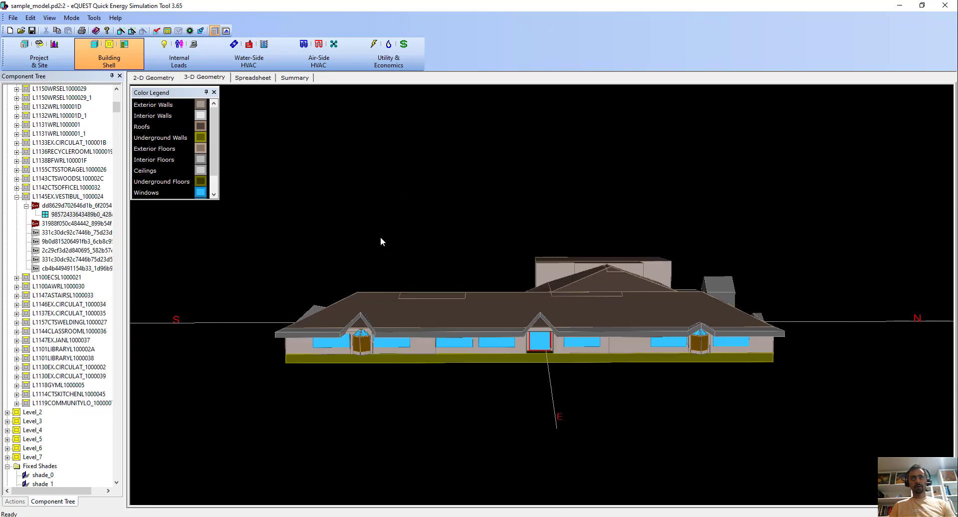
{"action": "left_click_drag", "start_coordinate": [416, 255], "coordinate": [470, 269]}
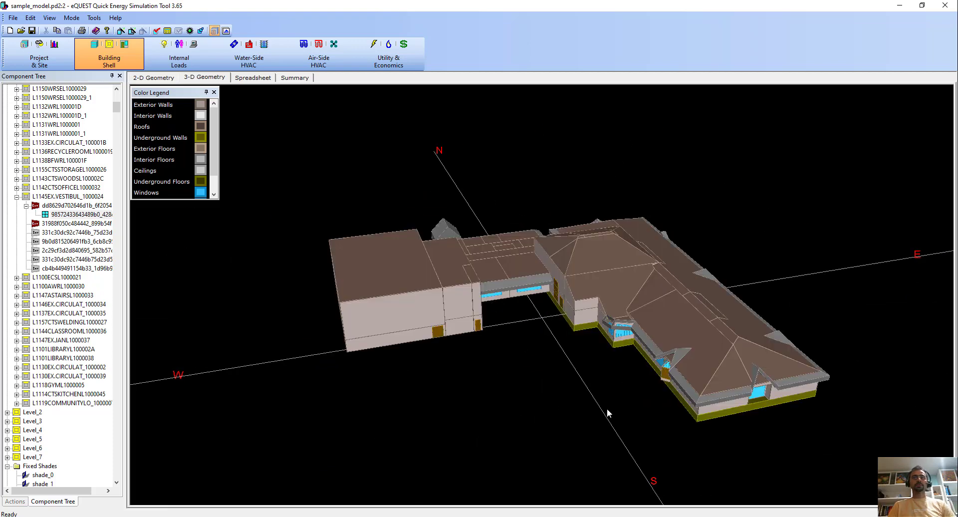